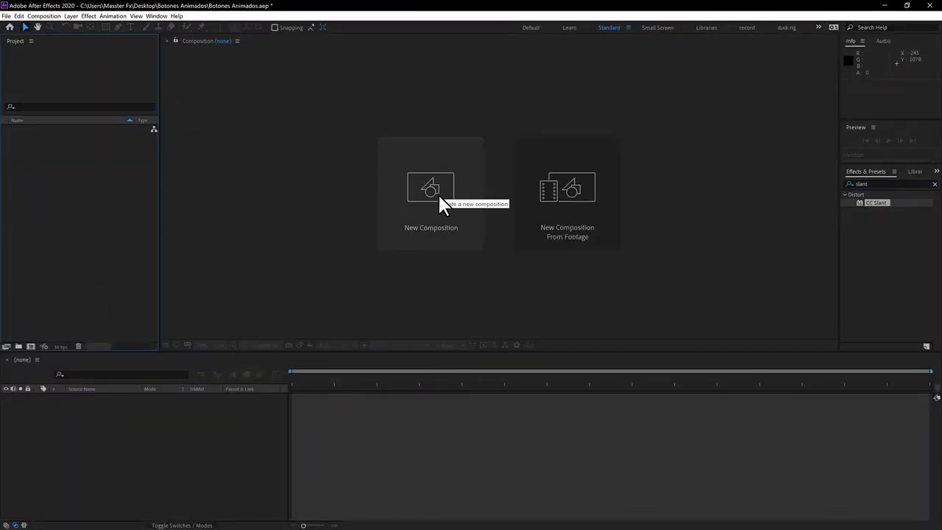
Step: Start a new composition from the empty Composition panel of Botones Animados.aep
click(440, 198)
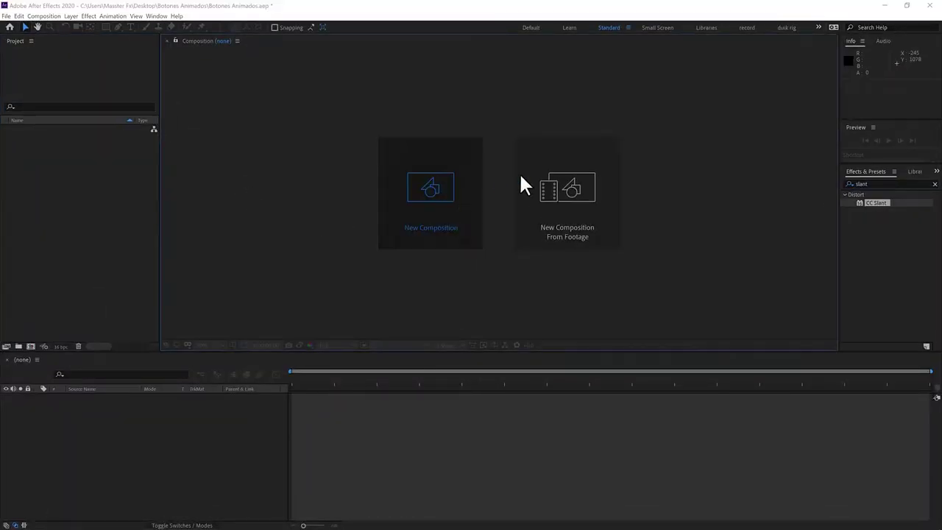
Step: Create a composition named Boton1 at HDTV 1080 24 fps with a 0:00:05:00 duration
text(Boton1)
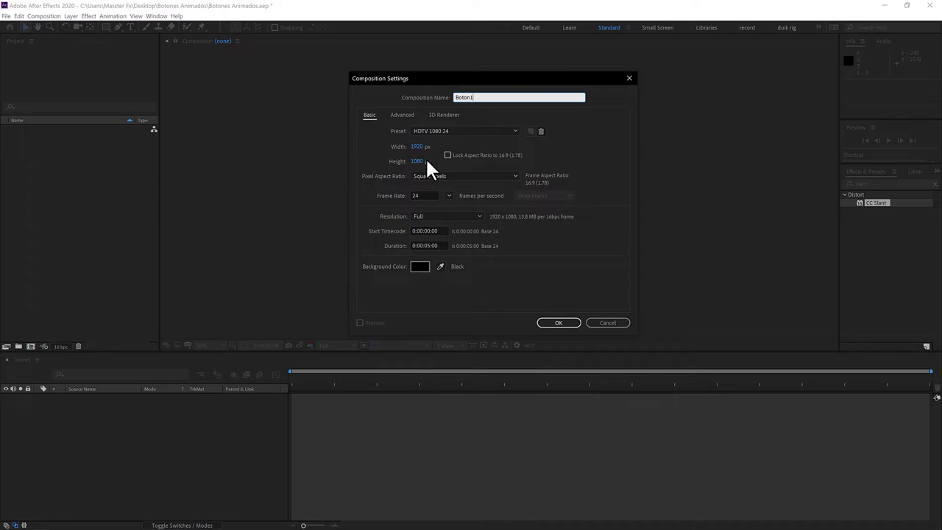
drag(426, 245, 482, 261)
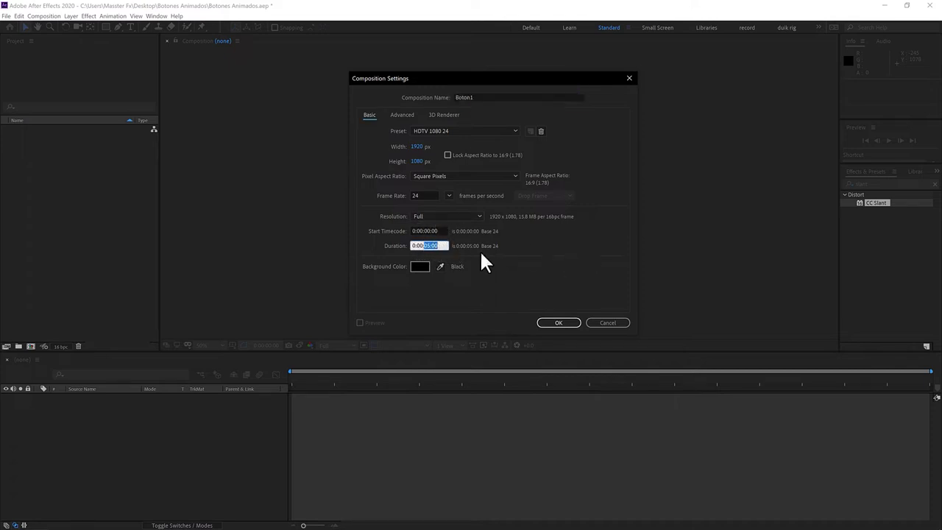
click(558, 322)
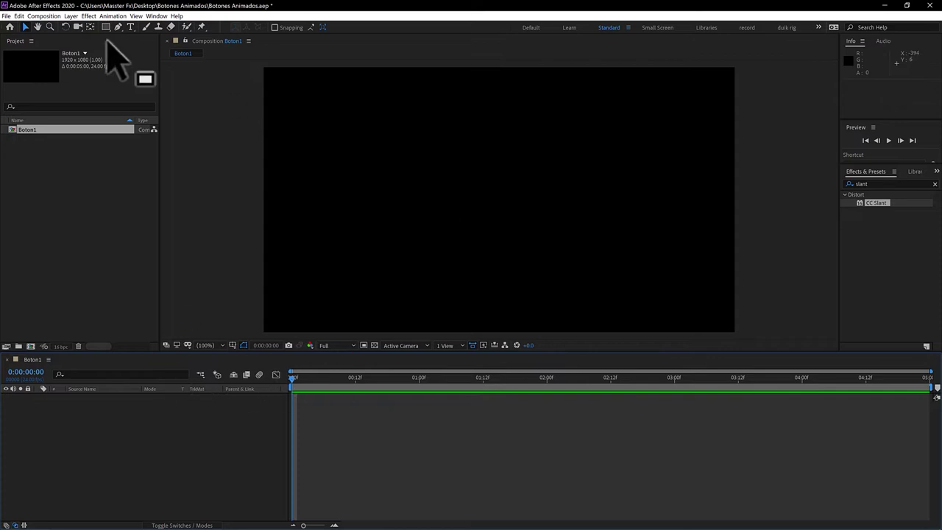
Step: Add a text layer reading SUCRIBIRSE to the Boton1 composition
click(131, 27)
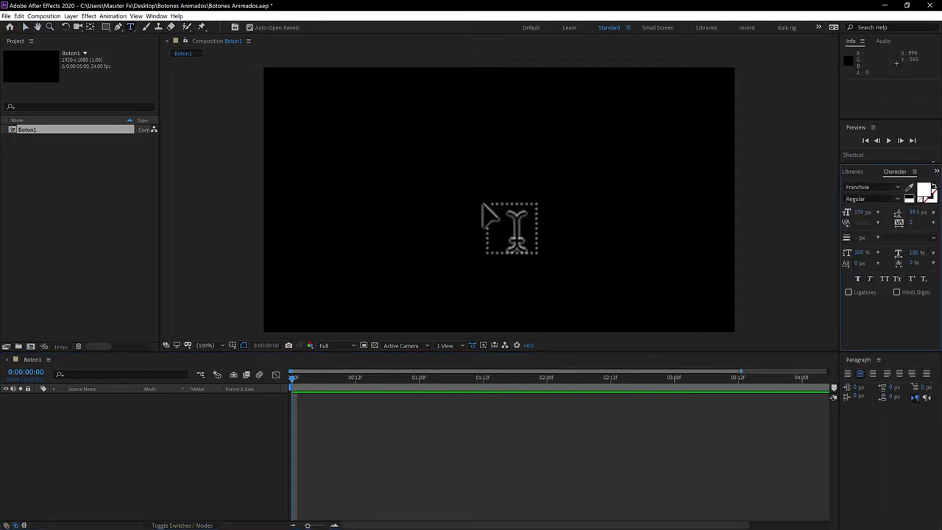
click(483, 202)
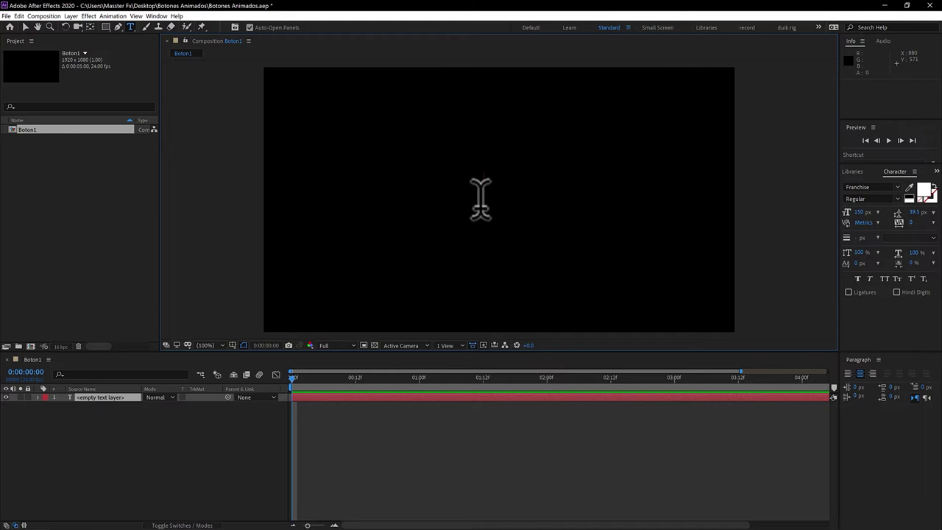
text(sucribi)
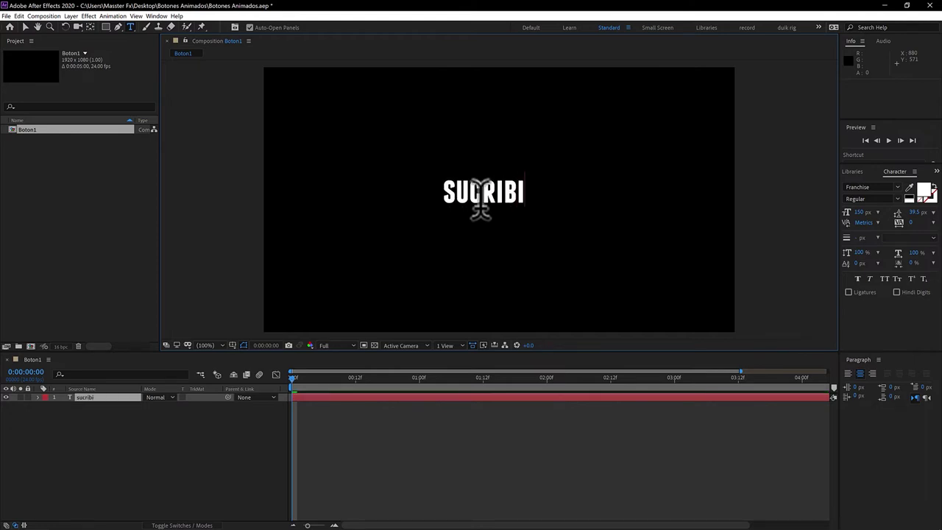
text(rse)
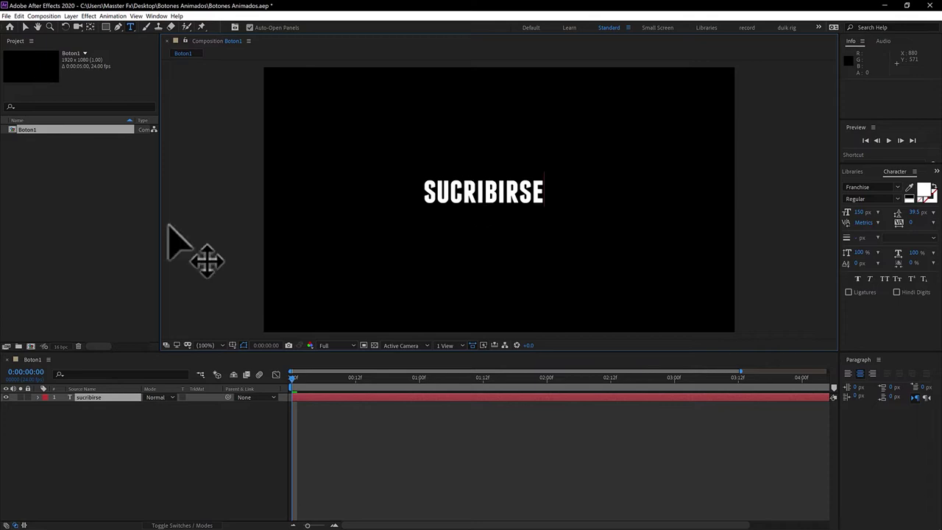
key(KP_Enter)
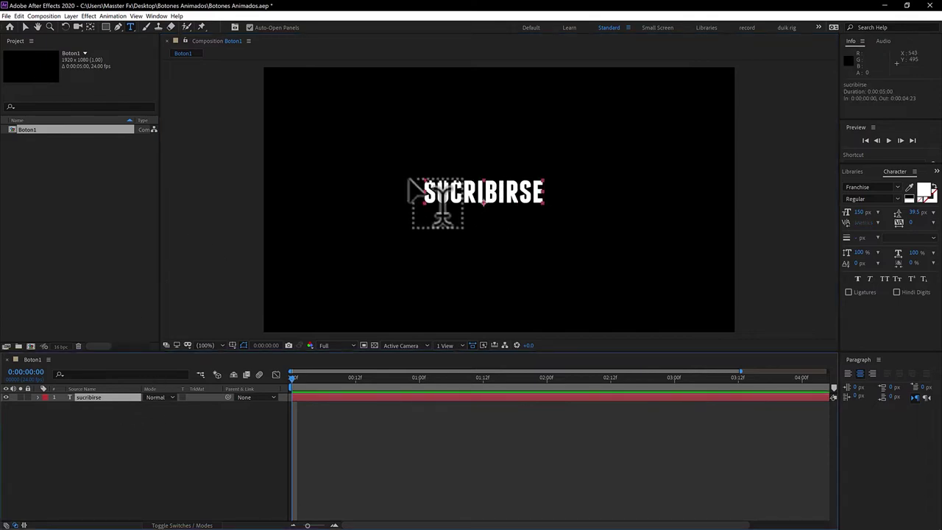
Step: Centre the SUCRIBIRSE text horizontally and vertically using the Align panel
click(156, 15)
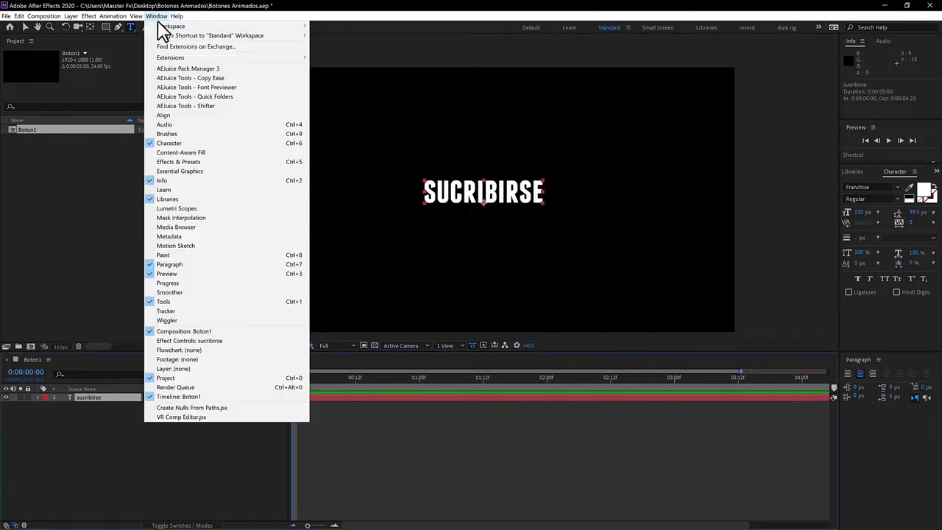
click(166, 115)
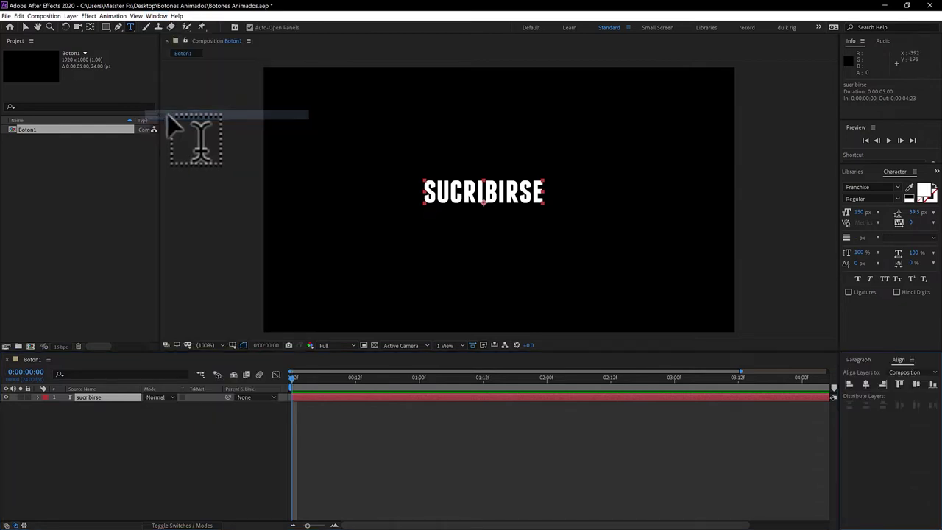
click(865, 385)
click(916, 385)
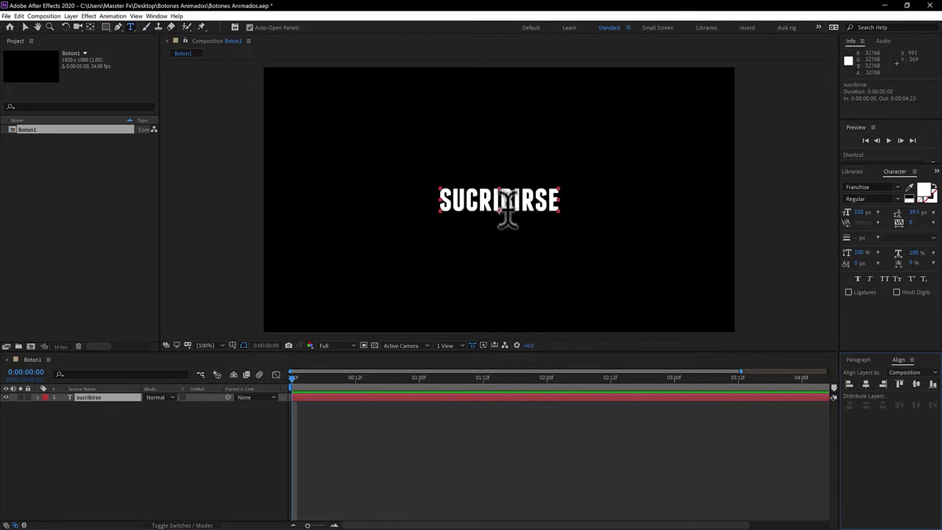
Step: Reposition the SUCRIBIRSE text's anchor point with the Pan Behind tool
key(y)
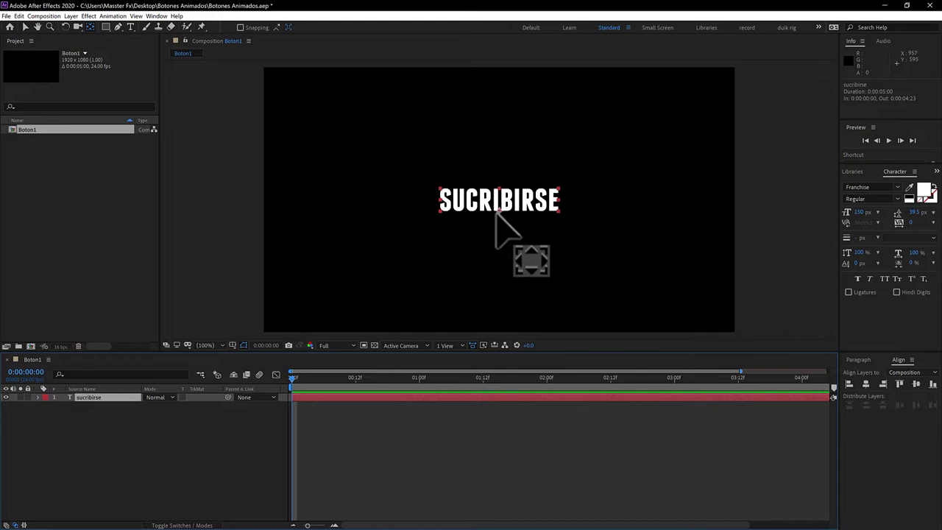
mouse_move(500, 211)
mouse_down()
mouse_move(534, 207)
mouse_move(488, 207)
mouse_move(500, 203)
mouse_up()
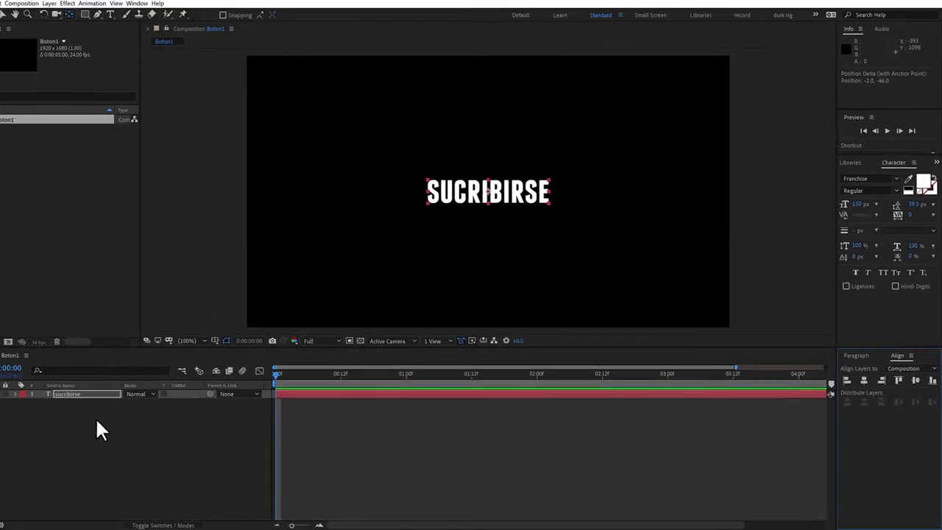
click(0, 375)
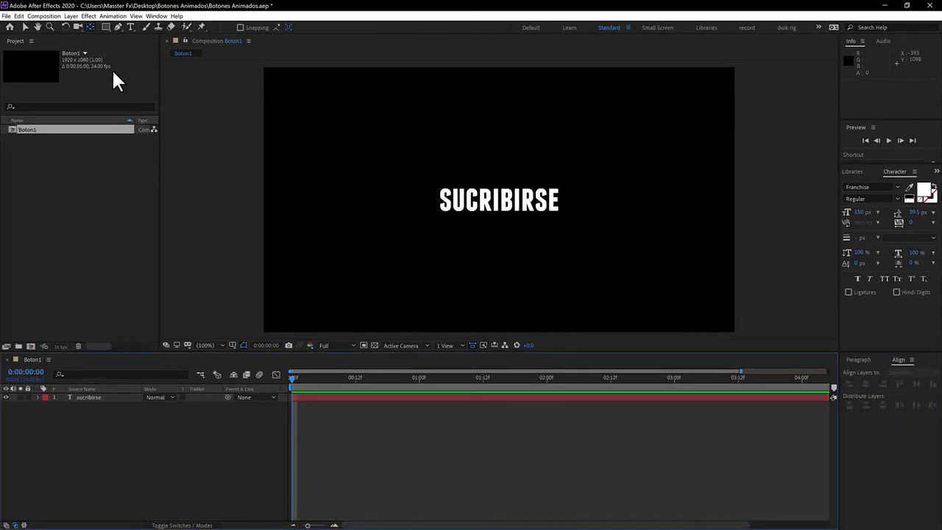
Step: Draw a rounded rectangle stretched across the SUCRIBIRSE text
click(105, 26)
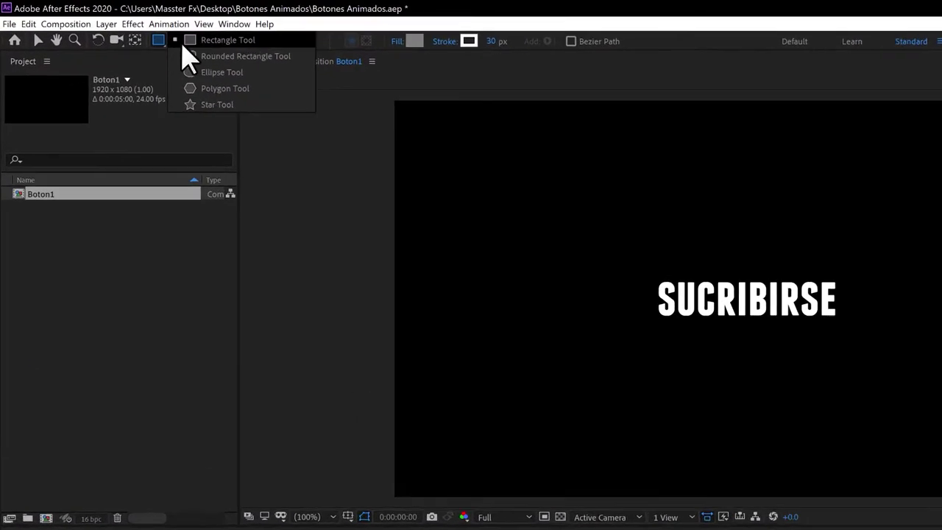
click(243, 62)
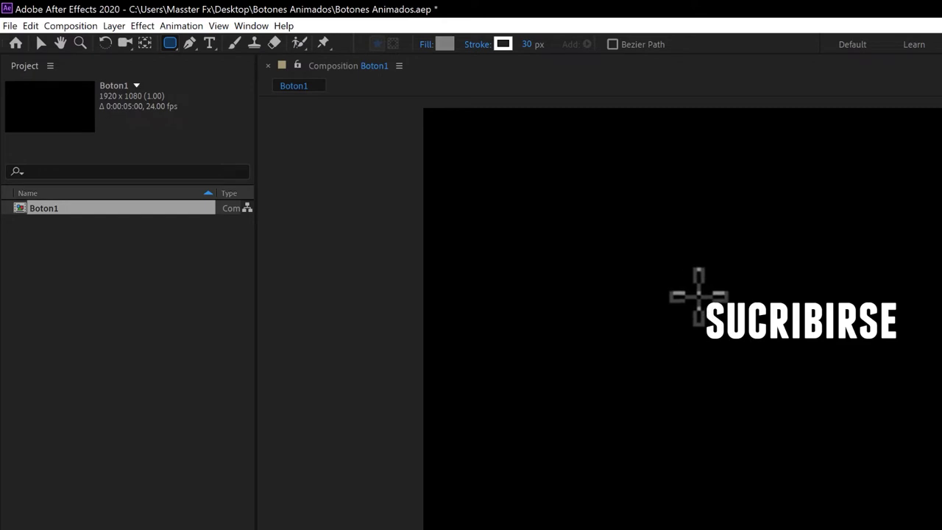
drag(696, 295, 879, 341)
drag(729, 301, 757, 304)
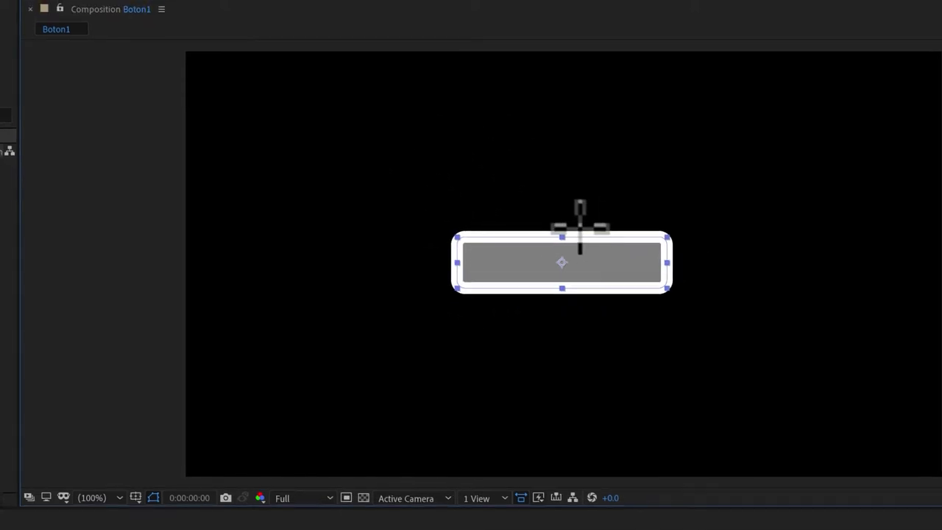
Step: Set the rectangle's stroke to None and its fill to red DE3434
click(254, 46)
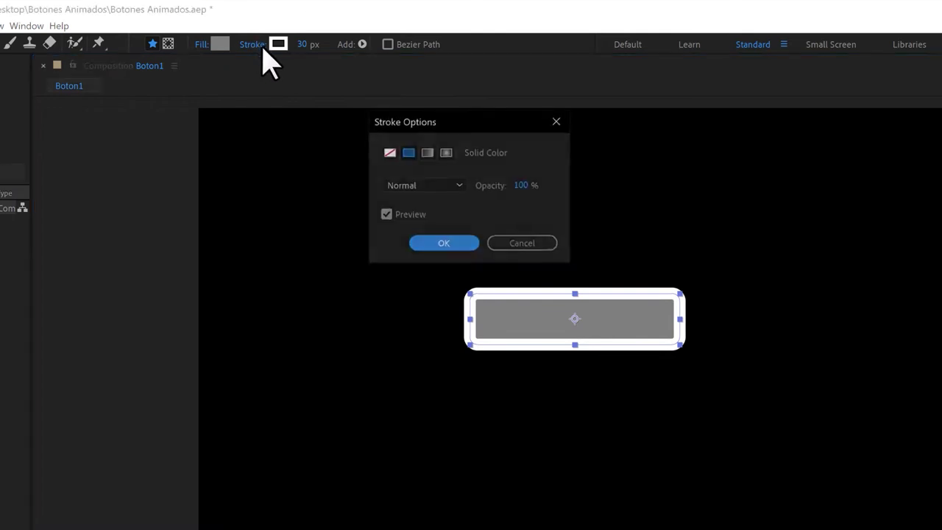
click(390, 152)
click(445, 243)
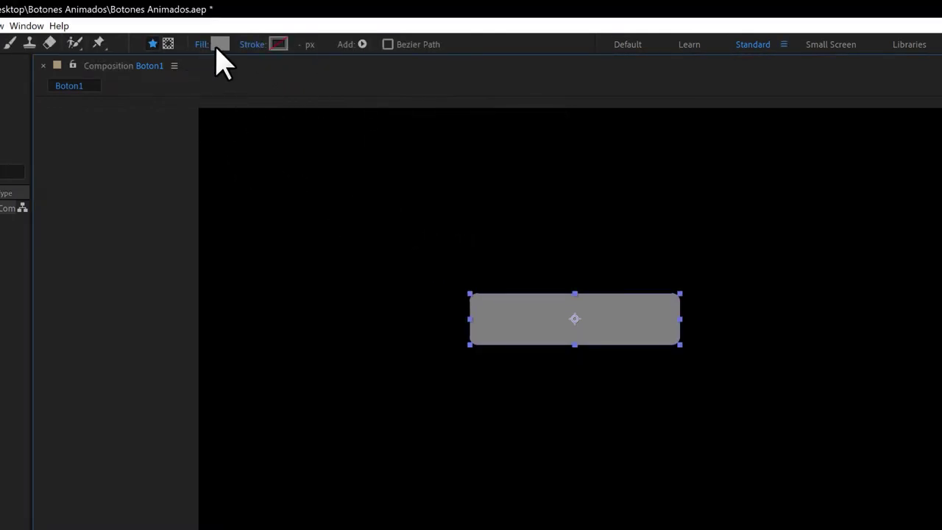
click(220, 44)
drag(861, 290, 896, 237)
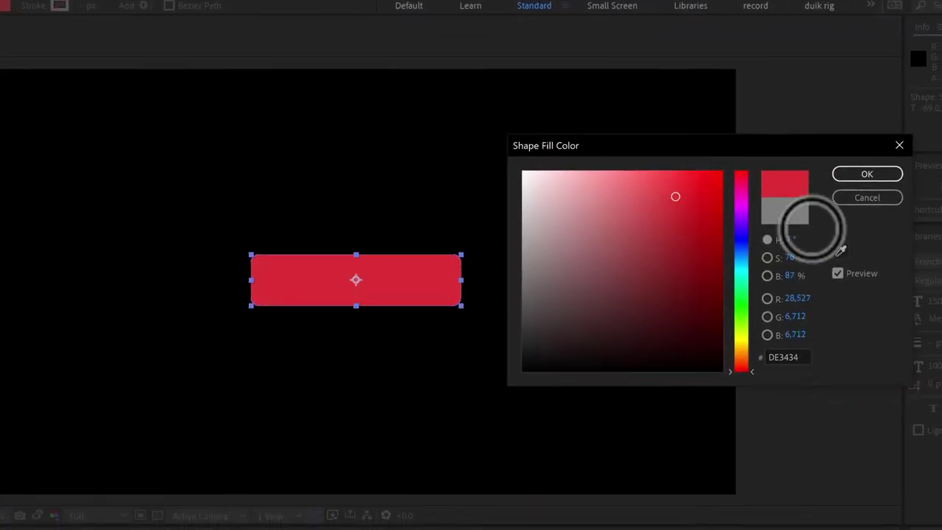
click(941, 211)
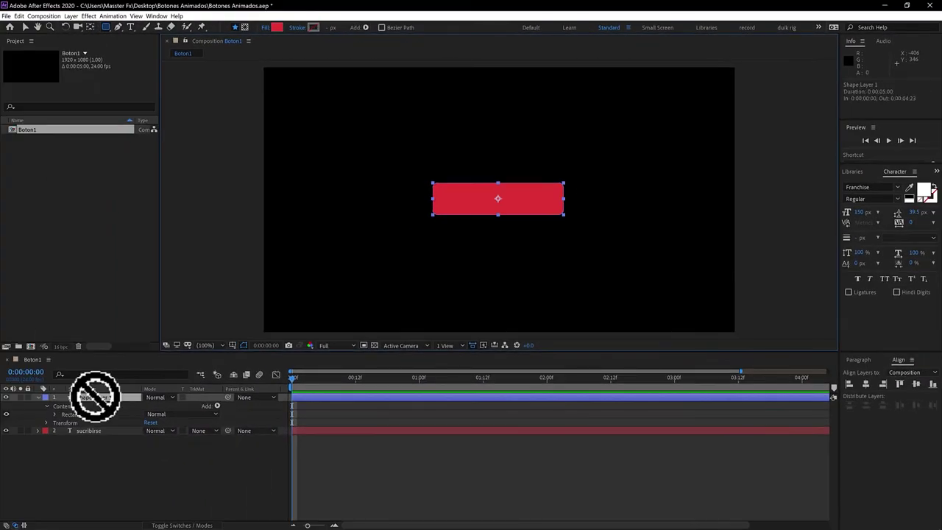
Step: Move the rectangle layer below the text and centre it in the composition
drag(94, 397, 110, 437)
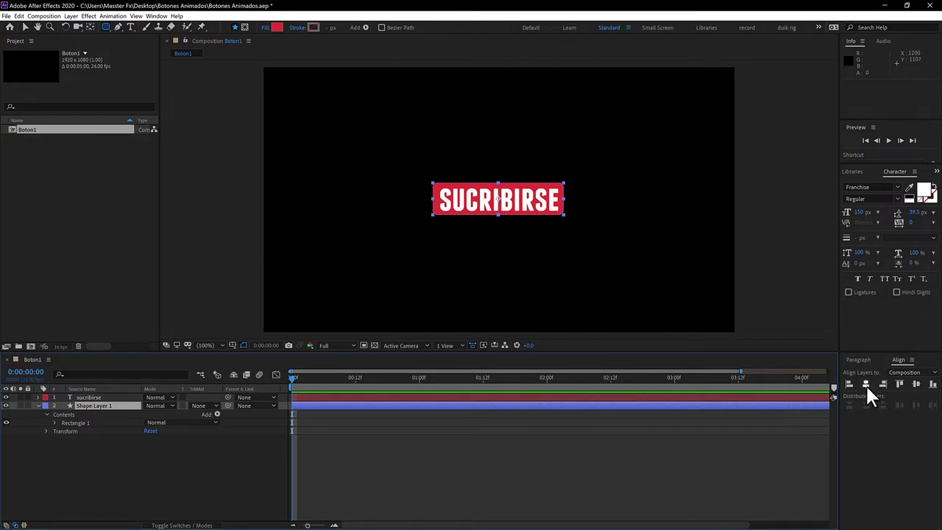
click(865, 384)
click(916, 384)
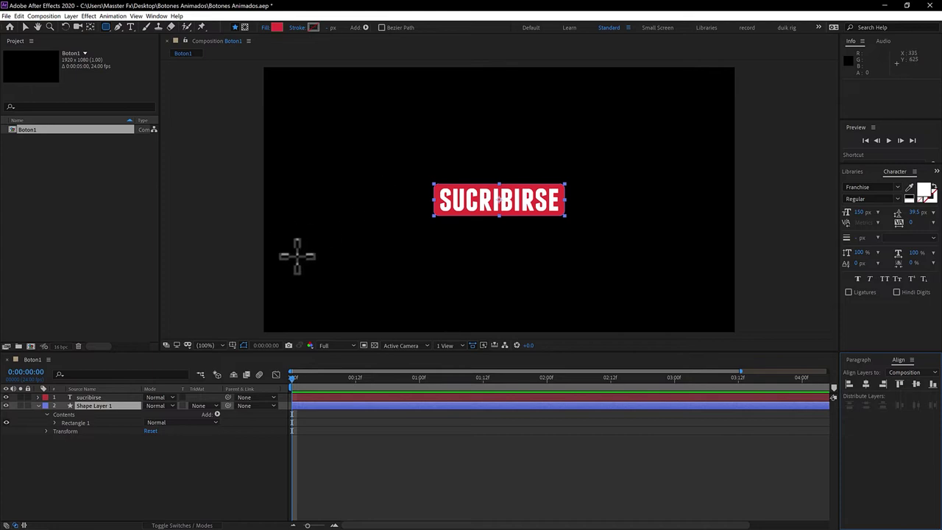
click(38, 406)
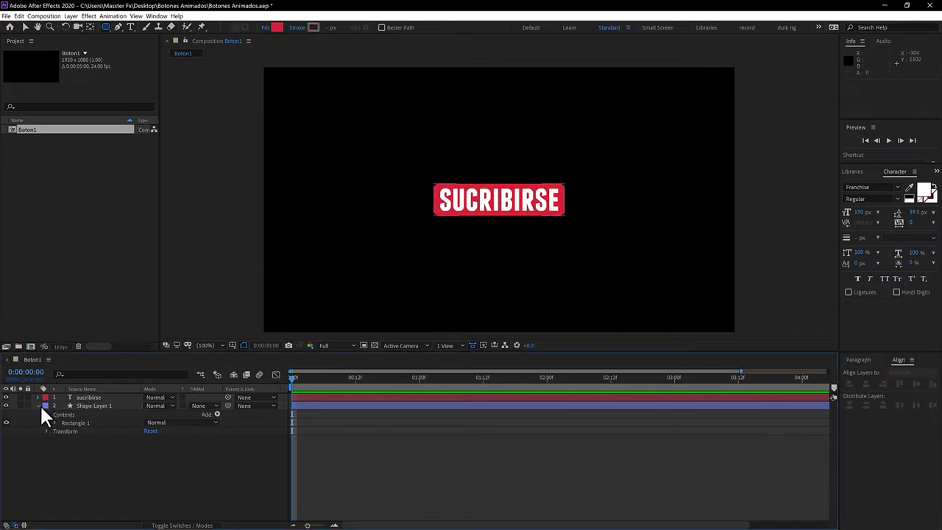
Step: Pre-compose Shape Layer 1 and the sucribirse text into a composition named BotonSuscribir
click(97, 405)
shift+click(102, 397)
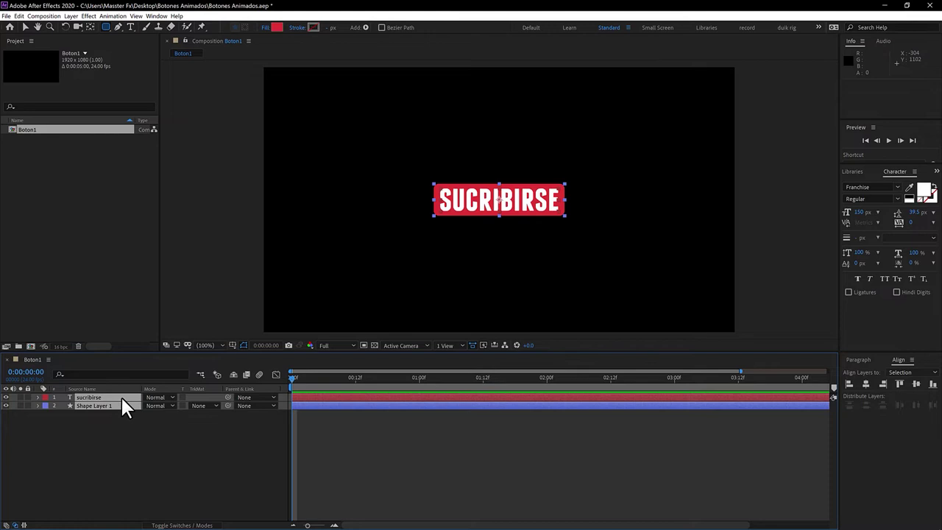
key(ctrl+shift+c)
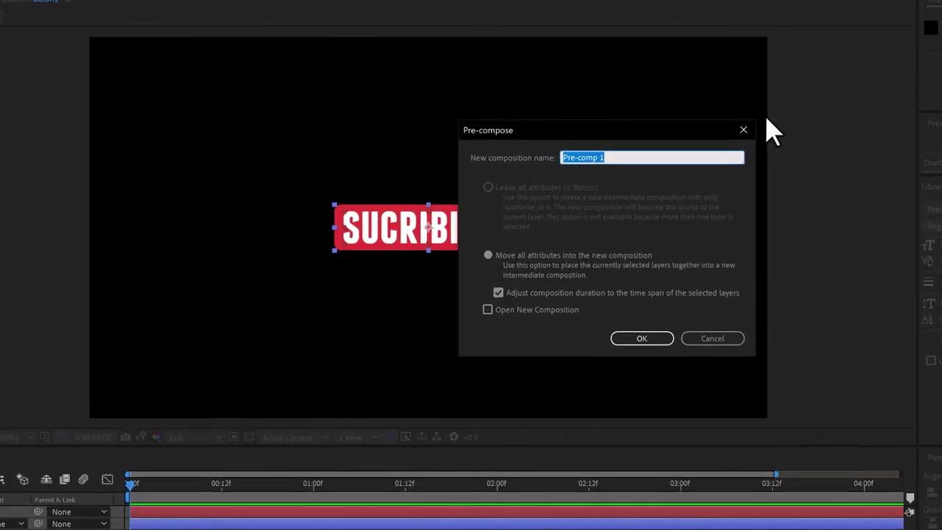
text(BotonSuscribir)
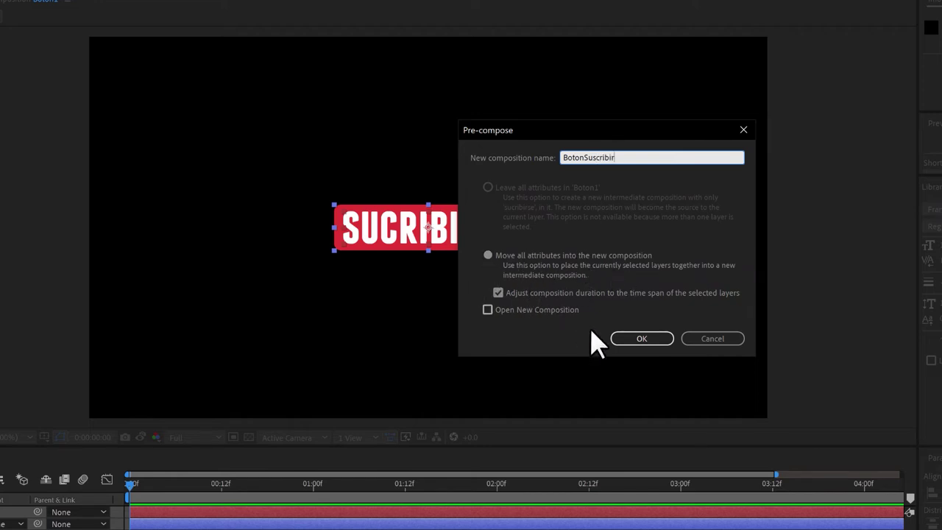
click(646, 343)
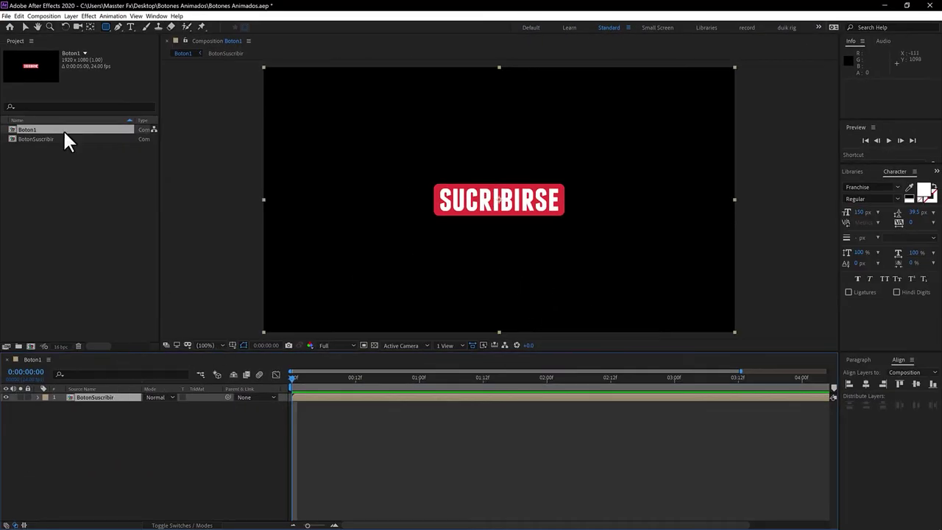
Step: Duplicate the BotonSuscribir composition and rename the copy BotonSuscrito
click(36, 139)
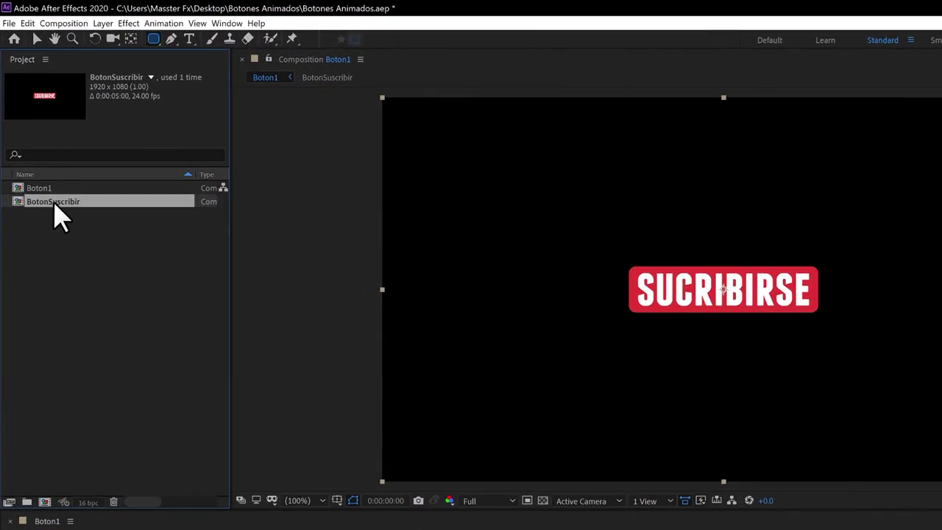
click(54, 252)
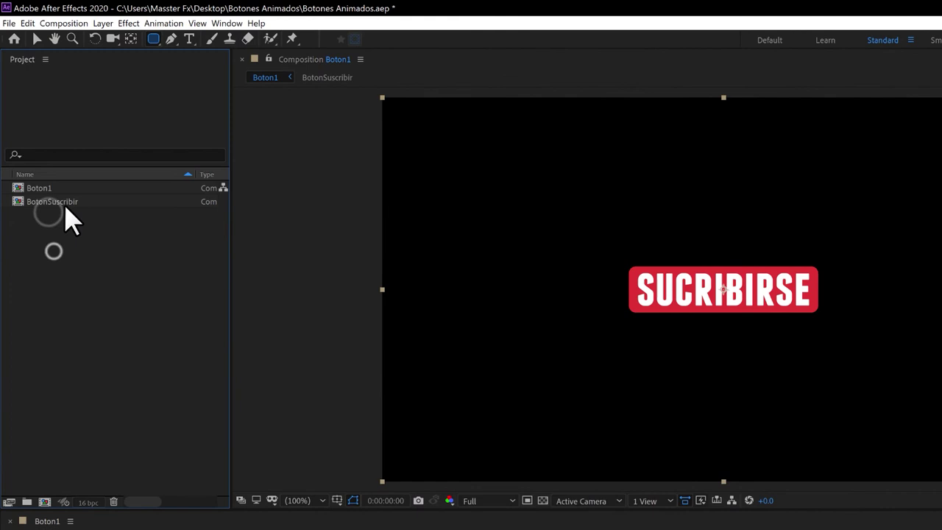
click(70, 208)
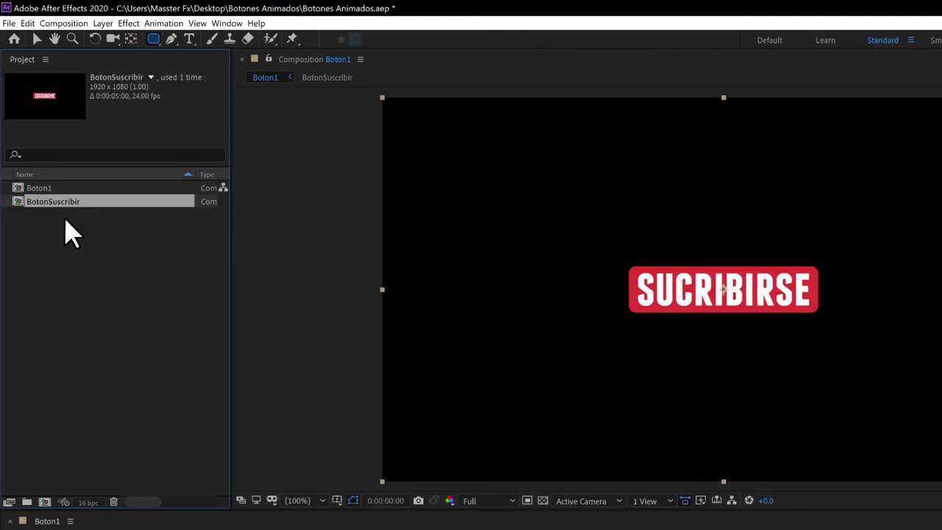
key(ctrl+d)
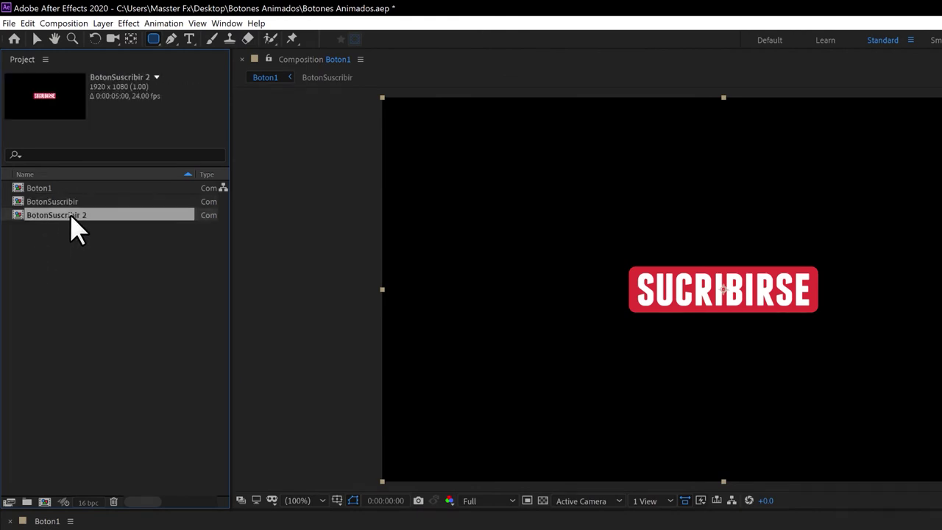
key(Return)
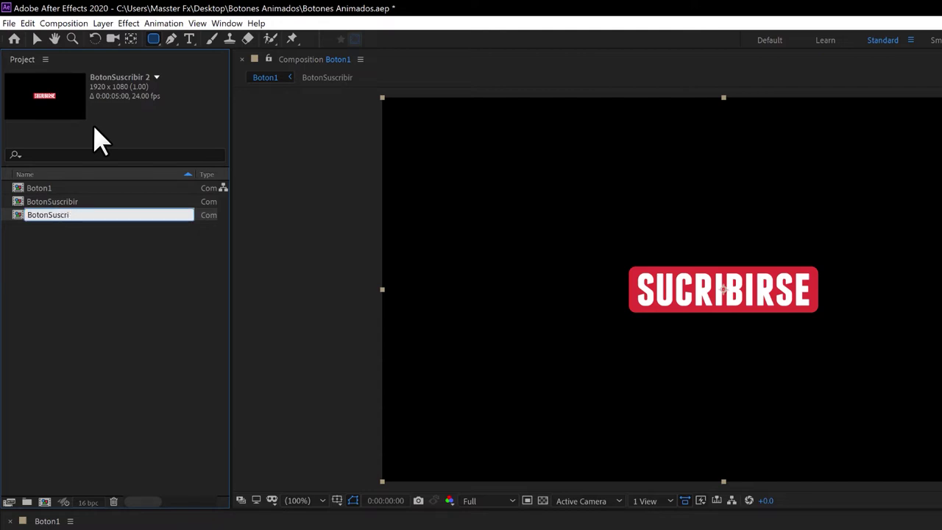
click(103, 276)
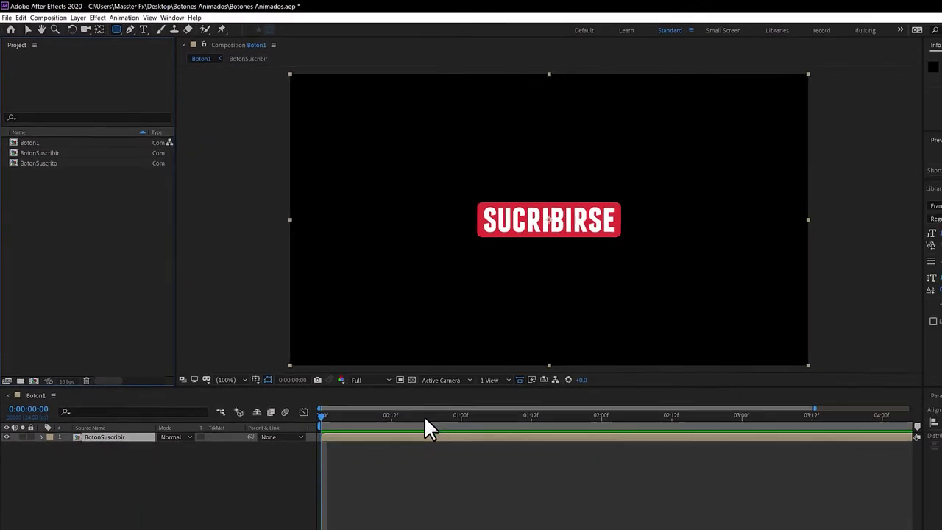
Step: Open BotonSuscrito and change its button text to suscrito
double_click(33, 149)
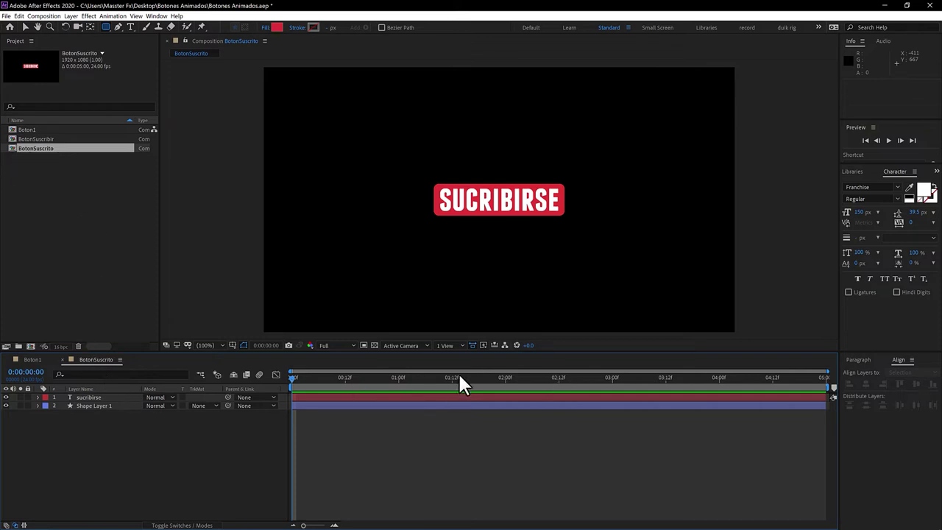
click(92, 398)
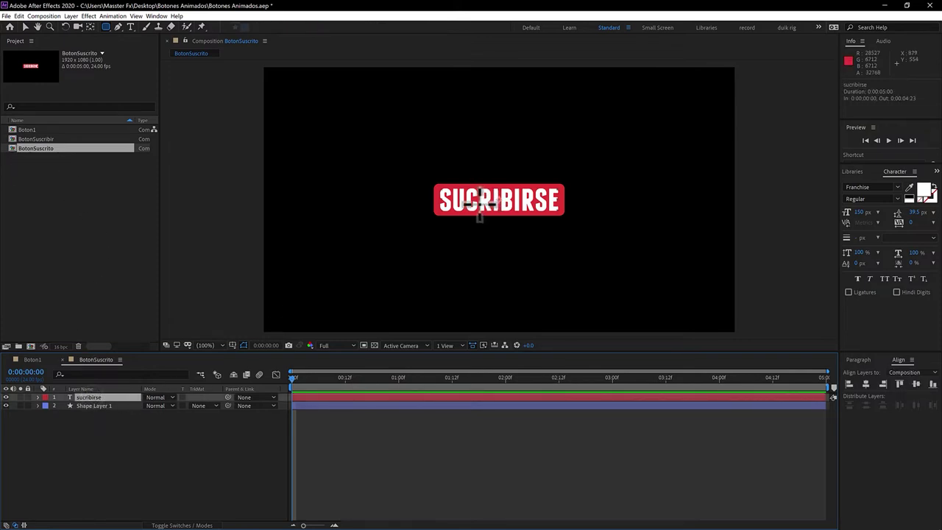
double_click(82, 394)
text(s)
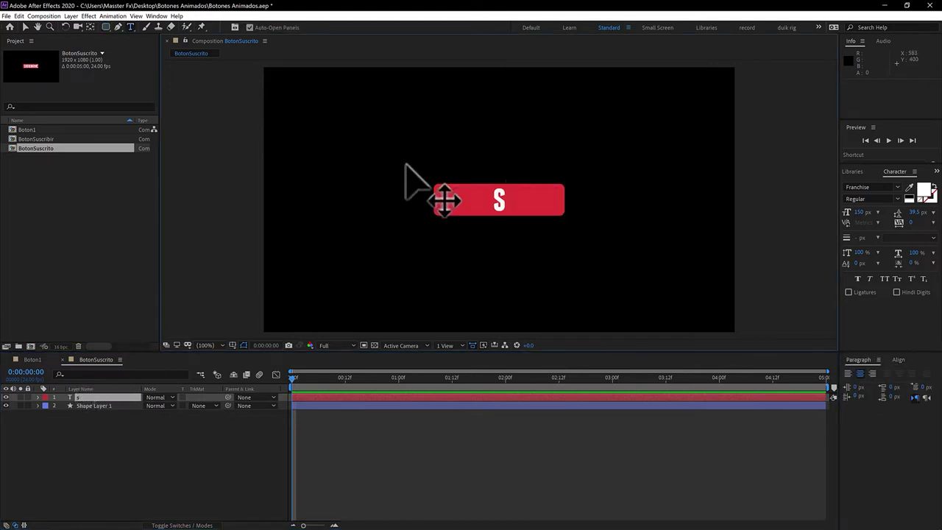
text(uscrito)
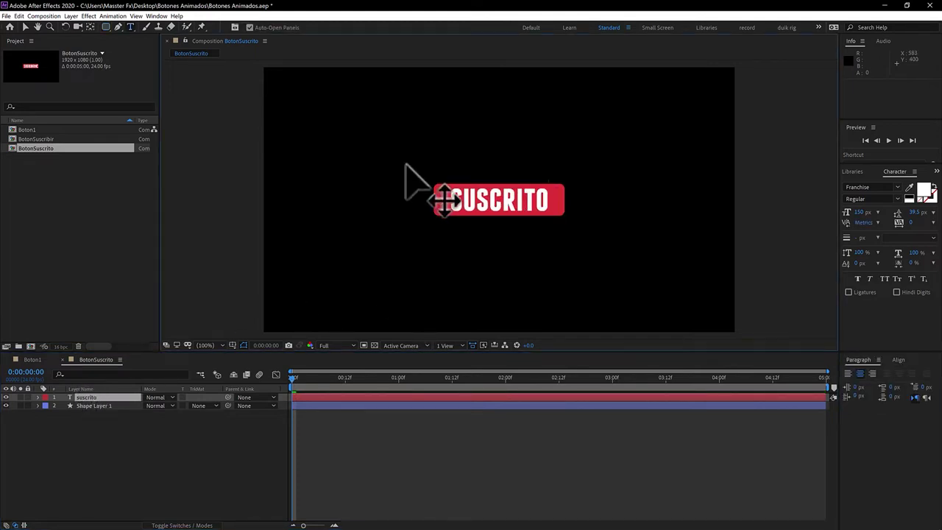
click(109, 406)
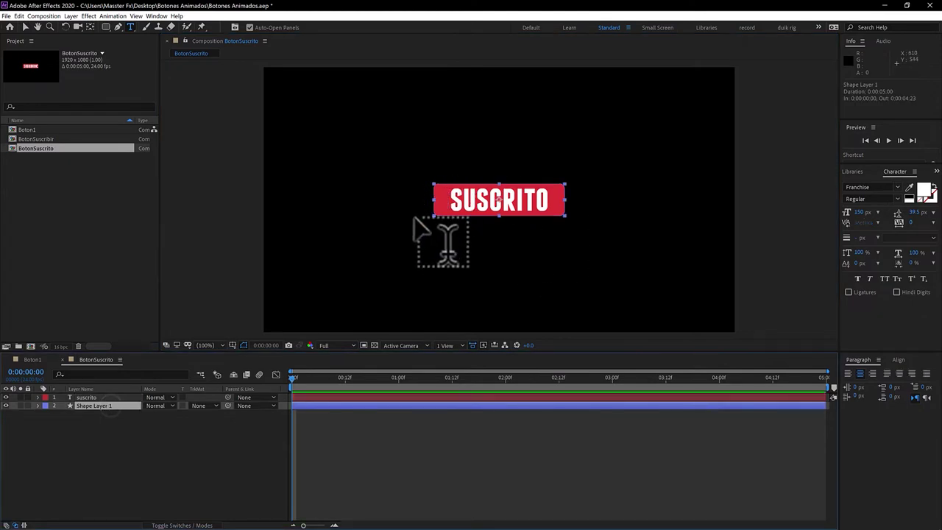
Step: Set the Size of Shape Layer 1's Rectangle Path 1 to 445 x 130
click(37, 406)
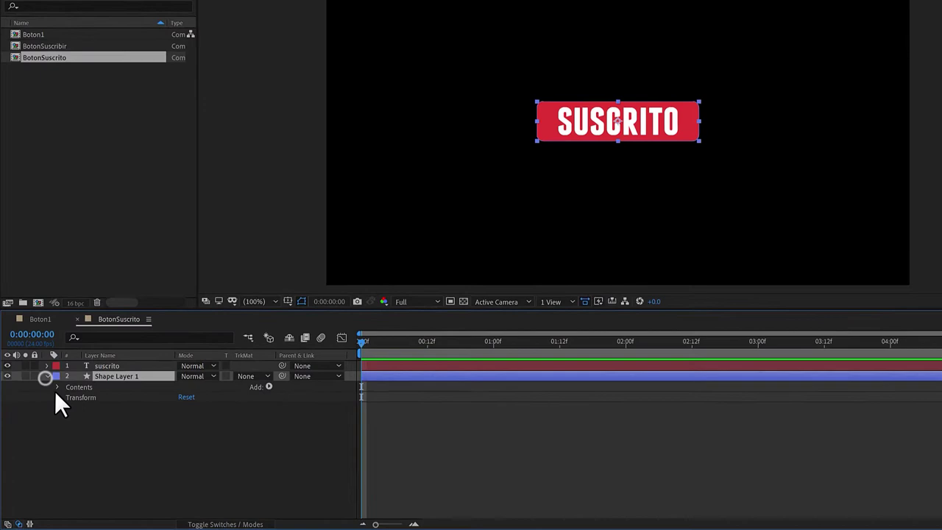
click(45, 414)
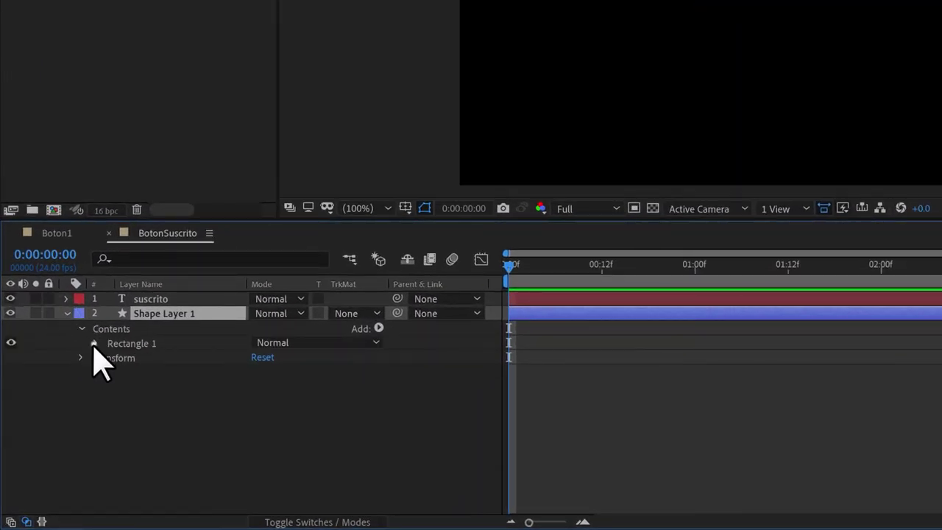
click(94, 343)
click(151, 357)
click(110, 358)
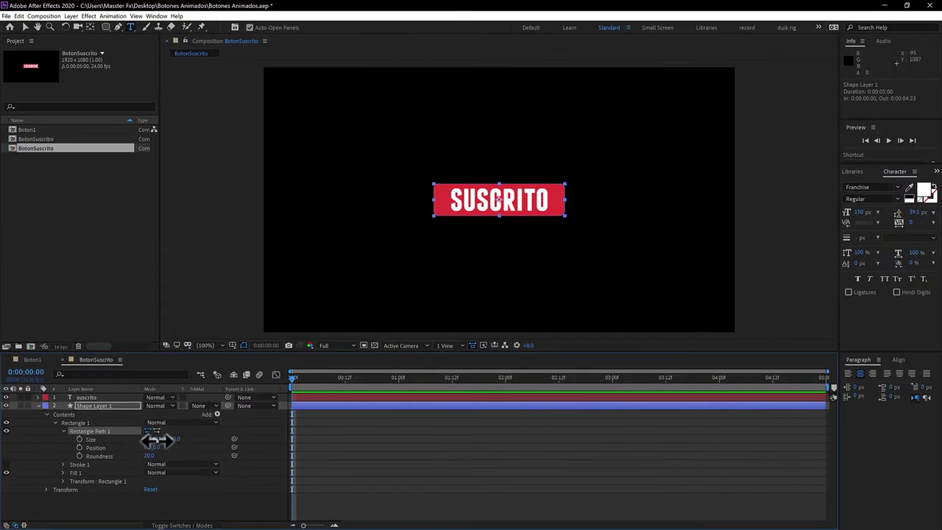
drag(157, 439, 103, 439)
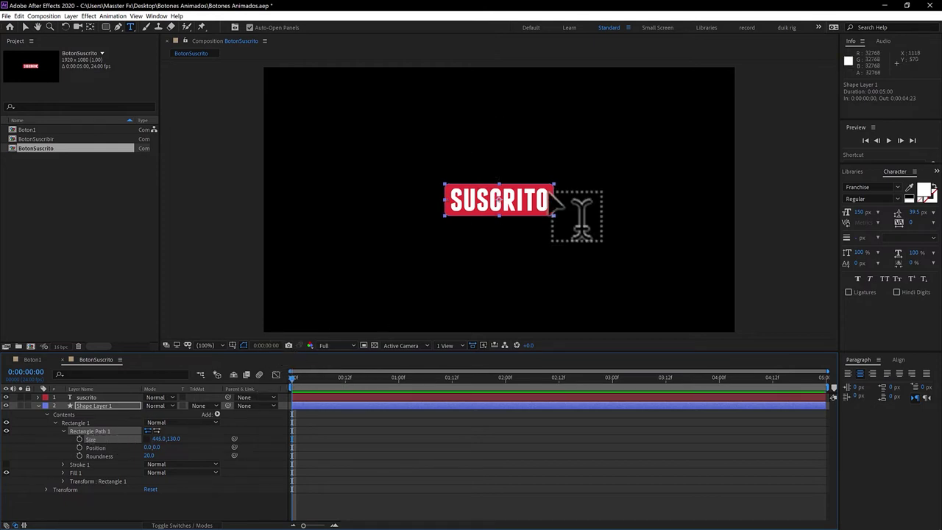
Step: Change the SUSCRITO rectangle's fill to dark grey #4F4F4F and return to Boton1
click(37, 406)
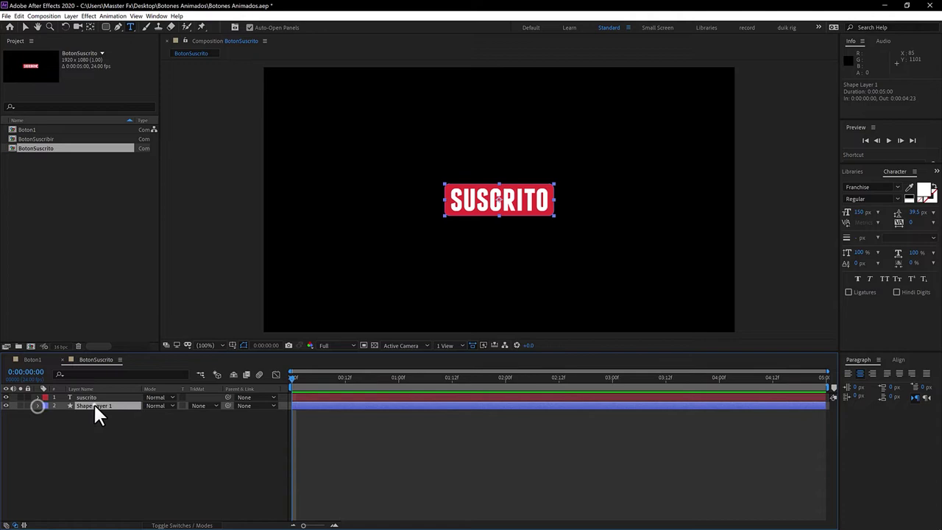
drag(93, 404, 223, 39)
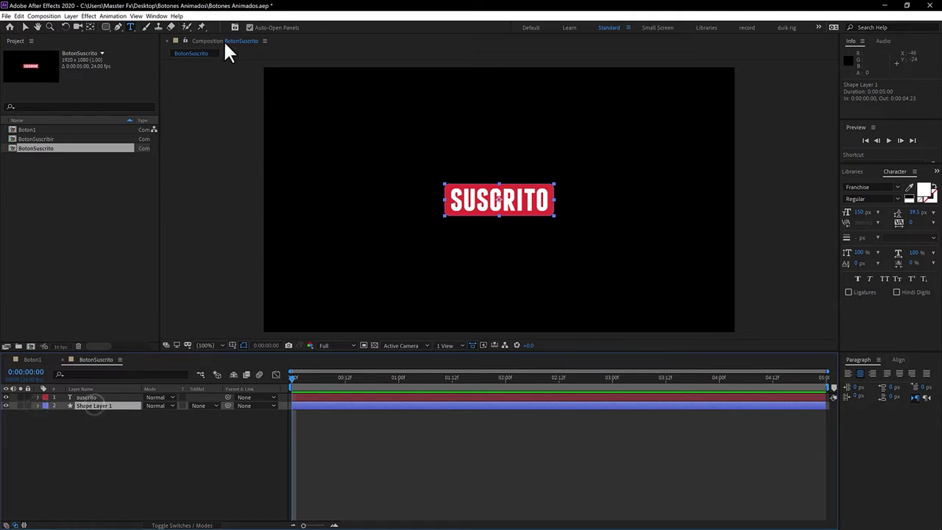
click(99, 398)
click(119, 28)
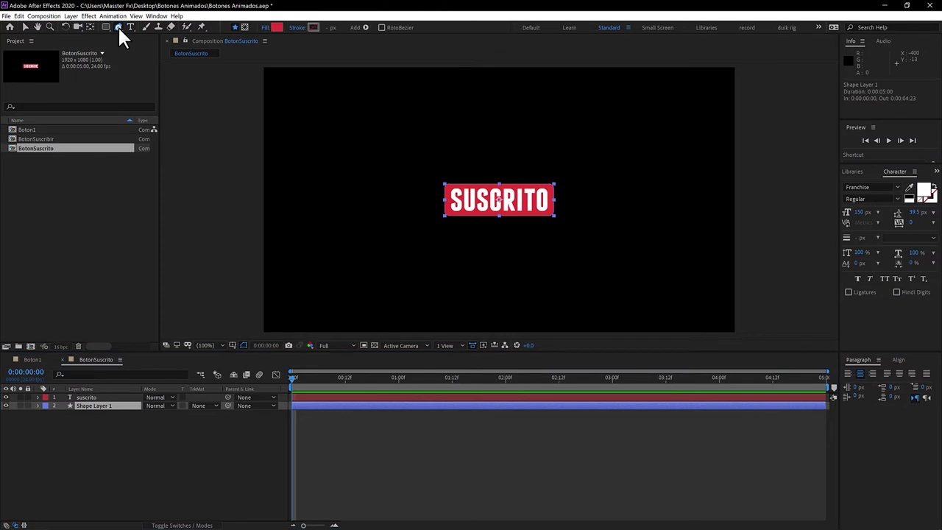
click(277, 27)
drag(695, 169, 601, 216)
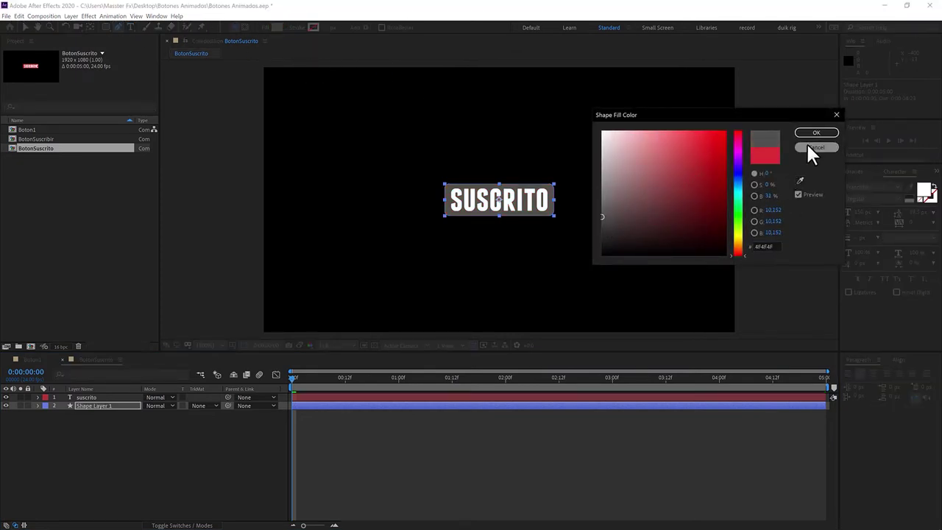
click(817, 134)
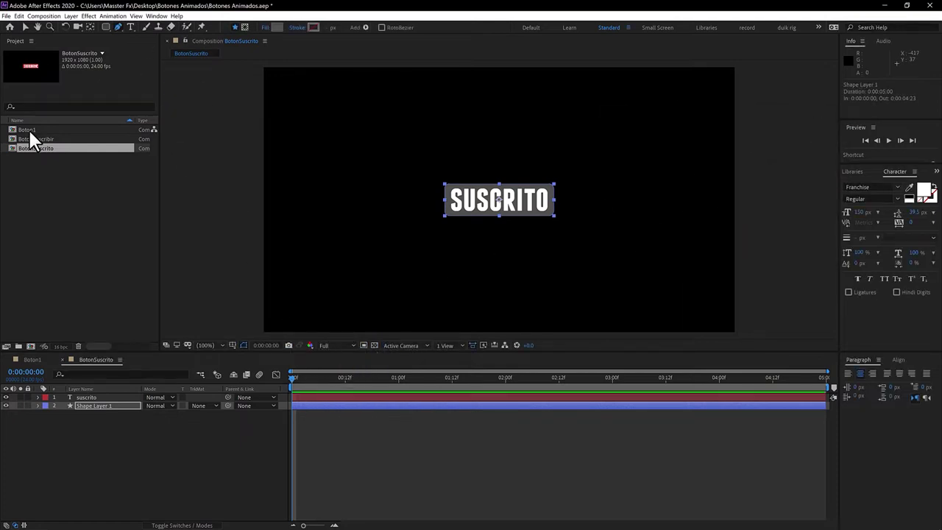
click(33, 359)
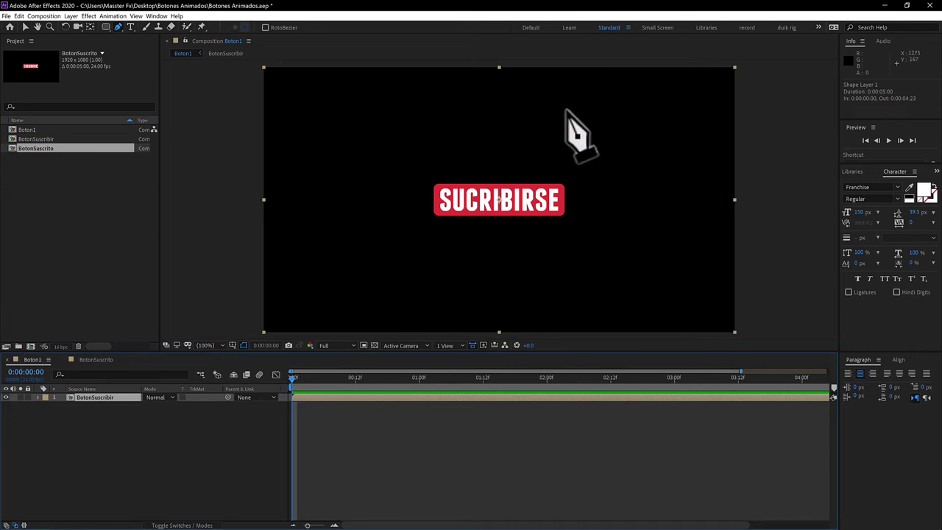
Step: Import click.png and musical-instrument.png, then place musical-instrument.png in Boton1 beneath BotonSuscribir
click(49, 195)
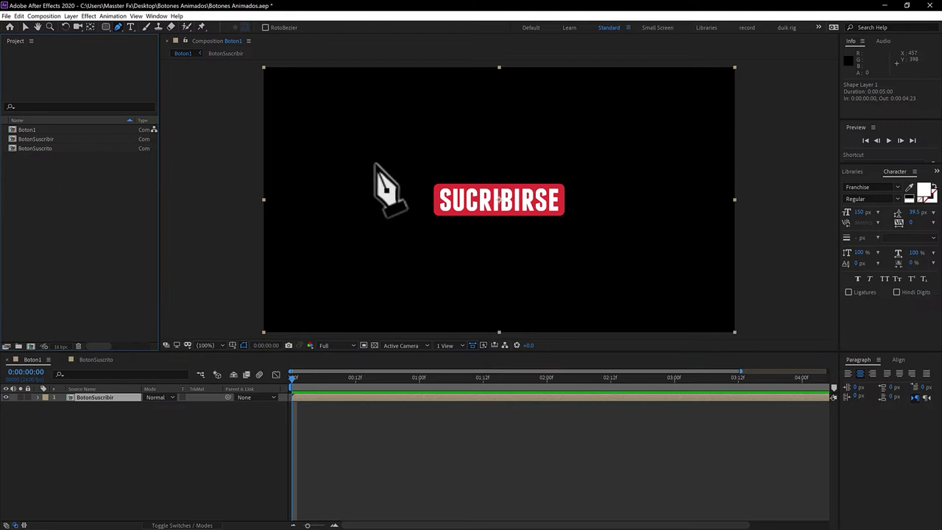
key(v)
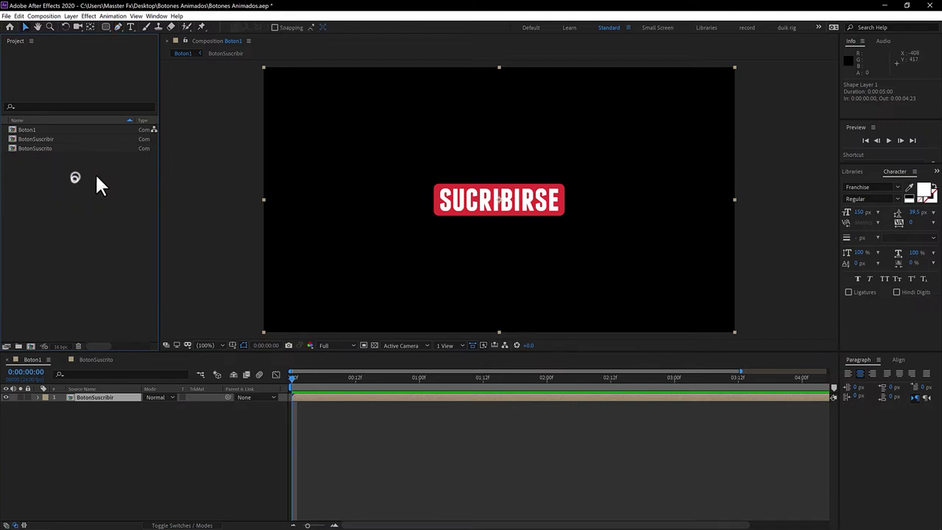
double_click(74, 177)
drag(118, 163, 193, 115)
click(306, 360)
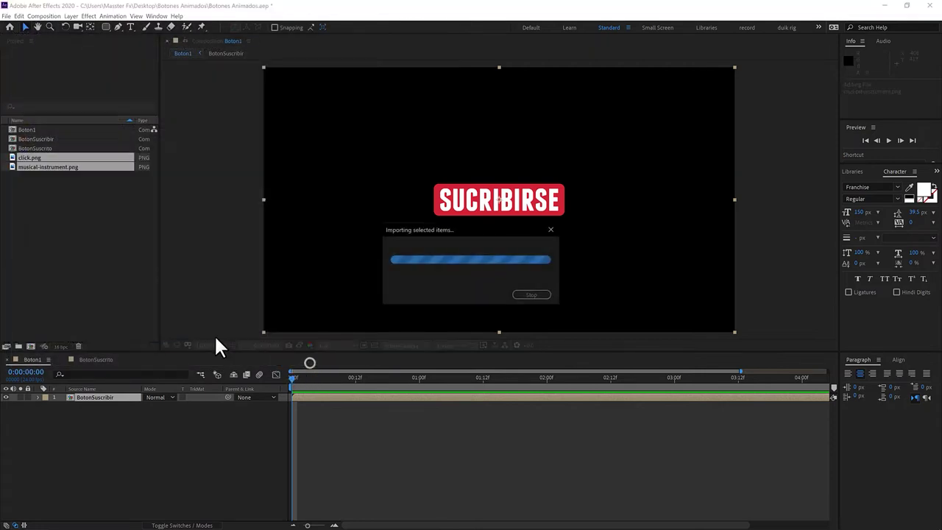
click(57, 192)
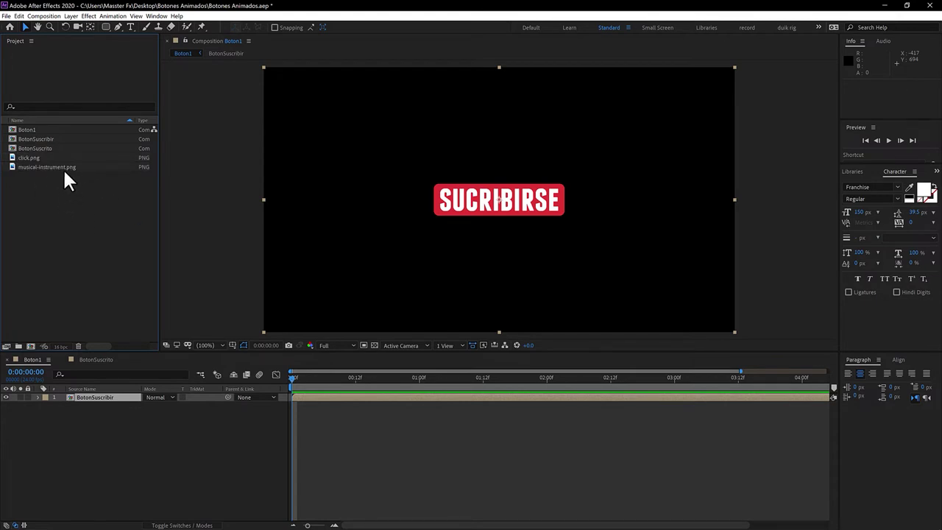
drag(63, 168, 111, 436)
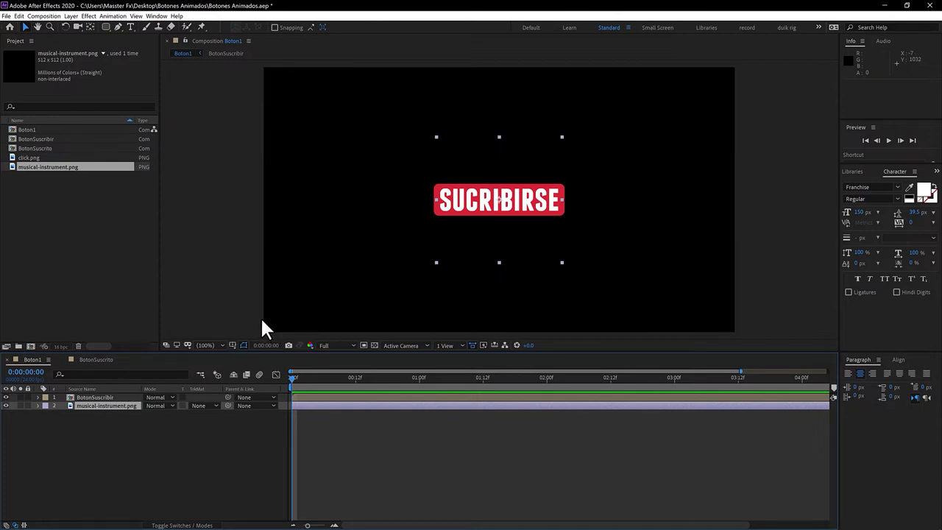
Step: Pre-compose the bell image layer into a composition named Campana
key(ctrl+shift+c)
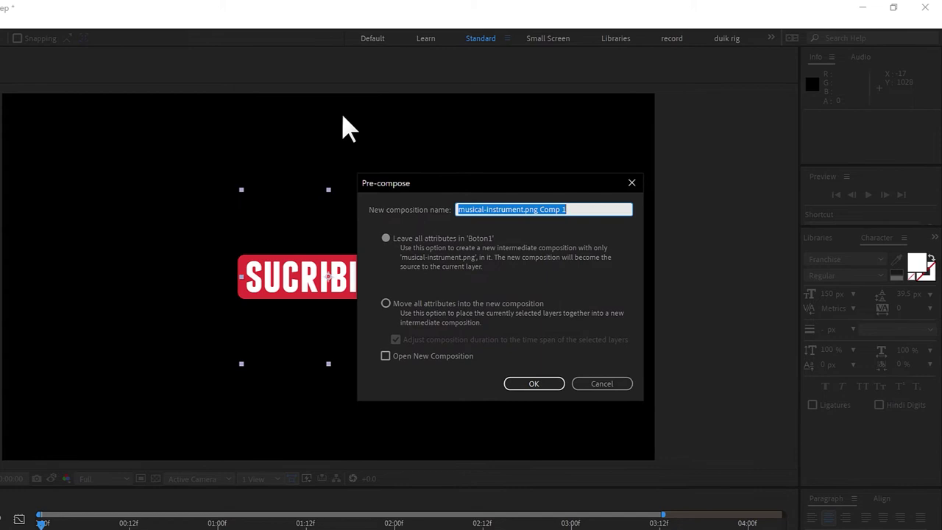
text(Campana)
key(Return)
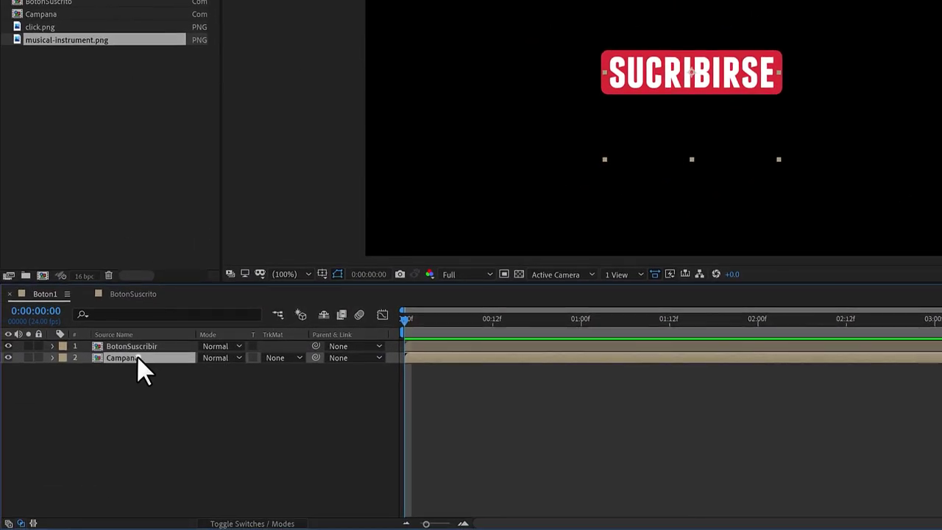
Step: Open Campana, enable the transparency grid and move the playhead to 2:00
double_click(136, 358)
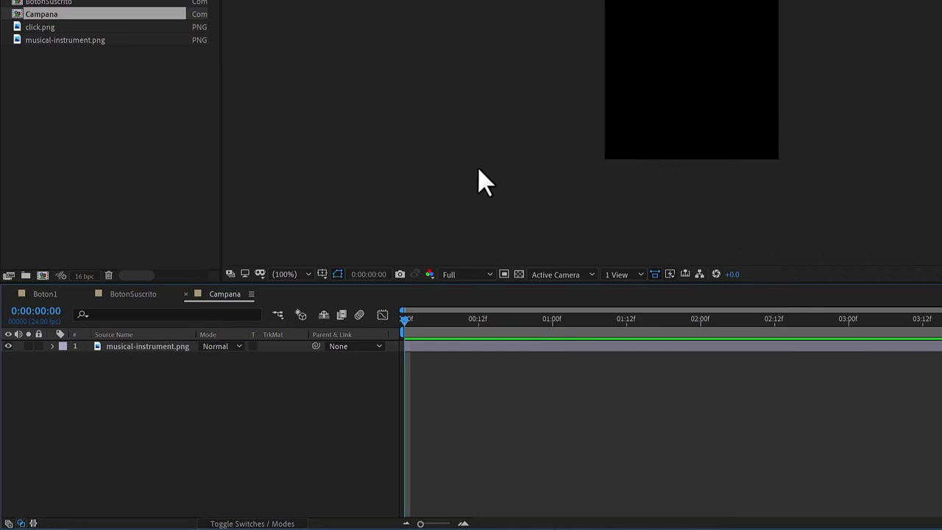
click(519, 274)
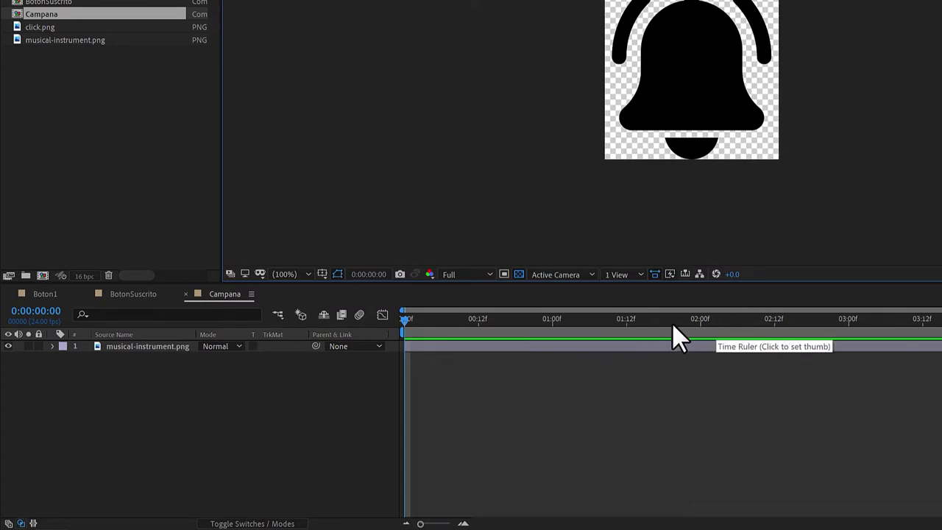
drag(629, 324, 698, 327)
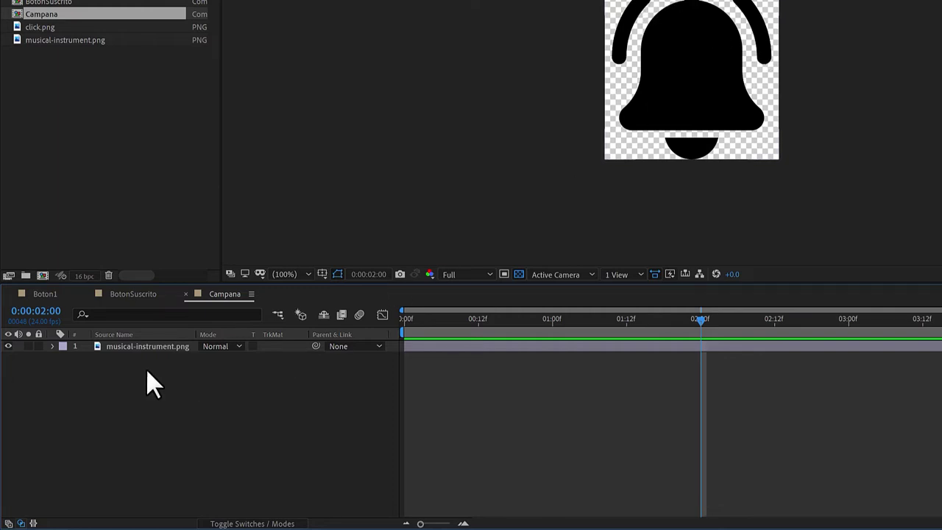
Step: Draw a closed pen mask on musical-instrument.png around the bell's two side arcs
click(140, 347)
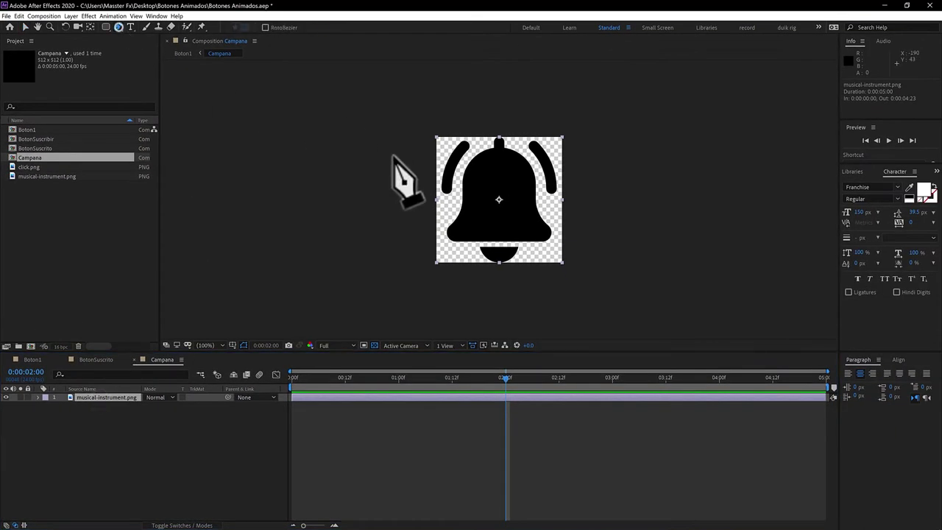
click(429, 187)
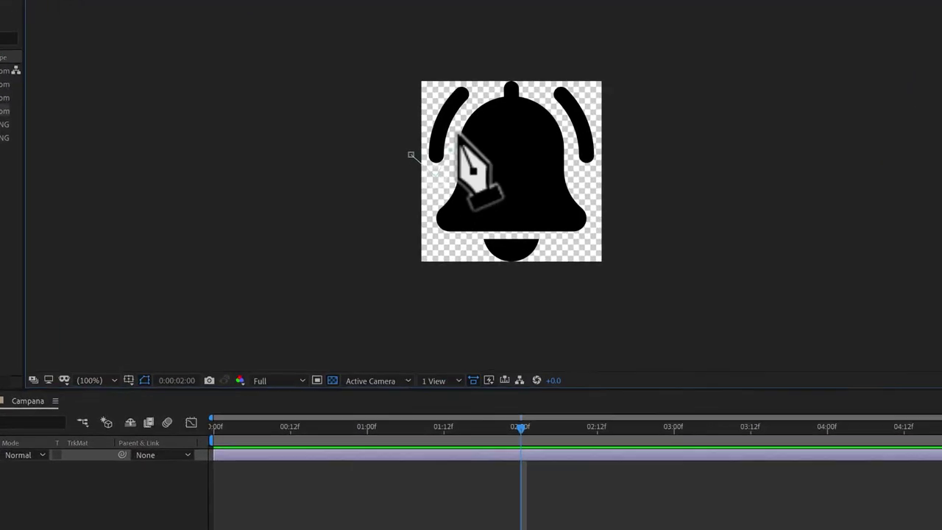
drag(488, 86, 615, 167)
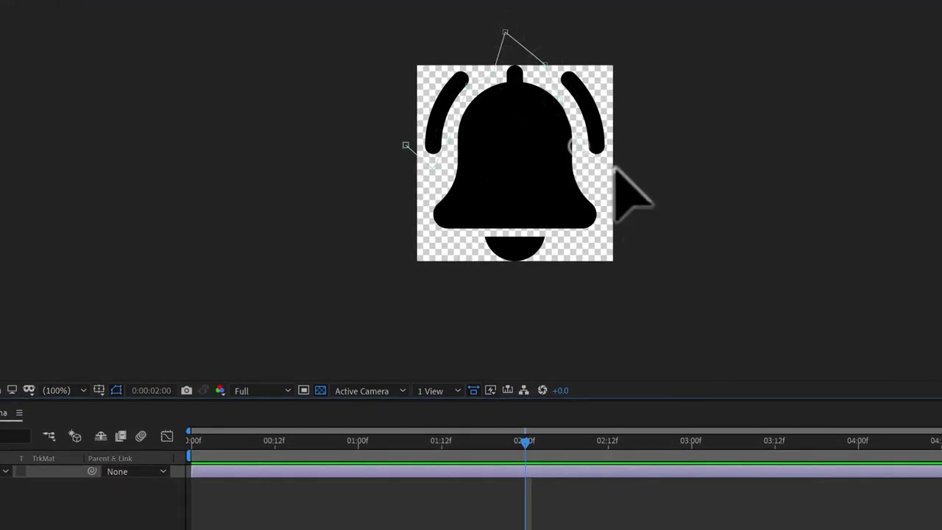
click(654, 113)
click(617, 20)
click(442, 0)
click(343, 108)
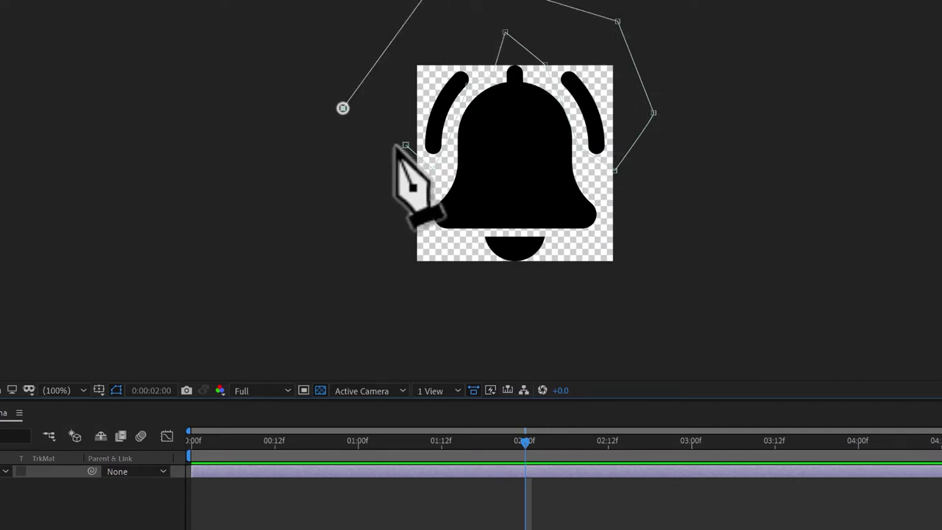
click(405, 145)
click(485, 96)
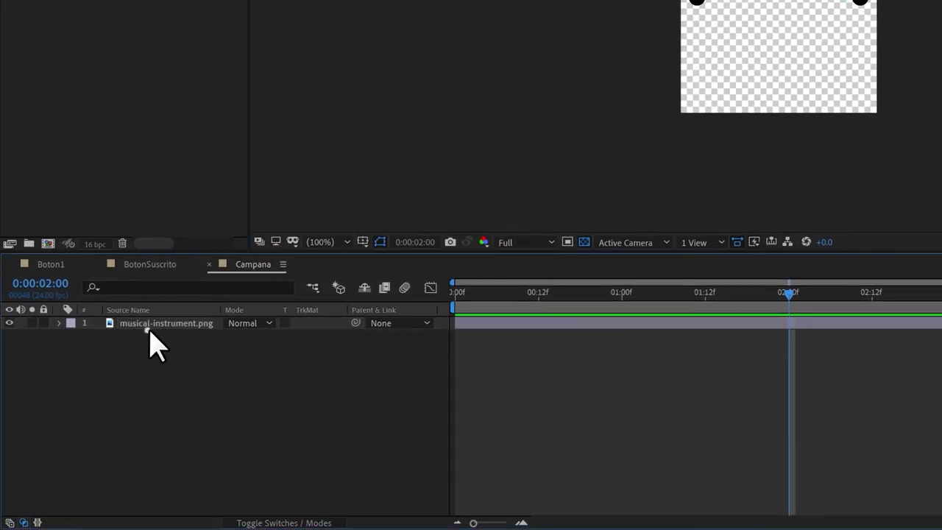
click(147, 324)
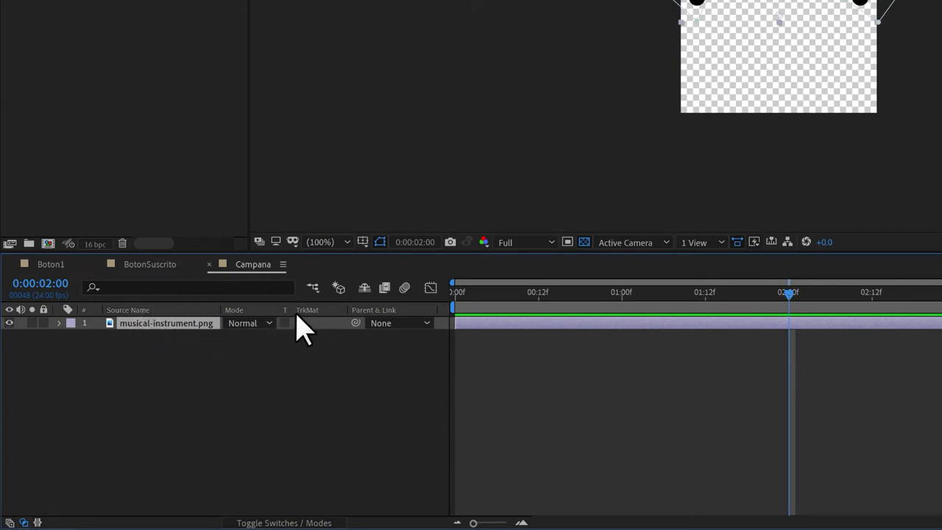
Step: Duplicate the masked bell layer and invert the duplicate's mask to show the bell body
key(ctrl+d)
click(193, 336)
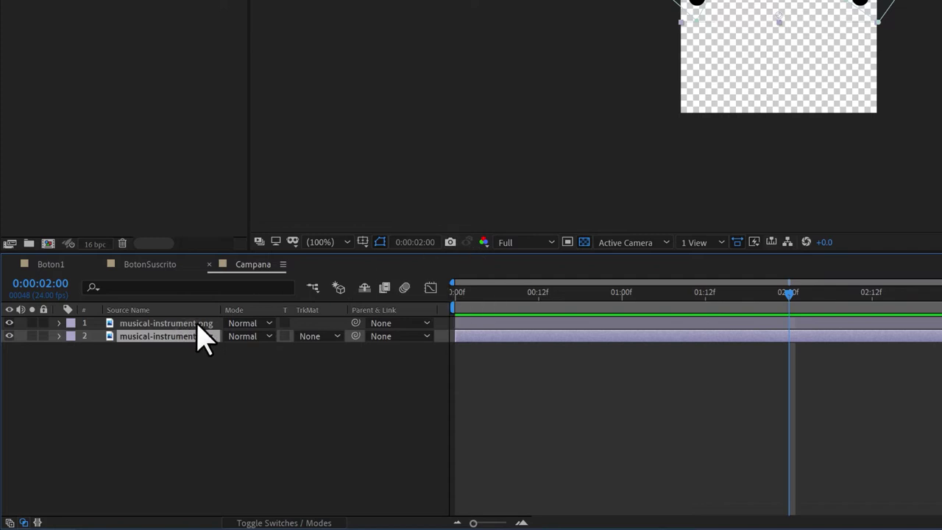
key(m)
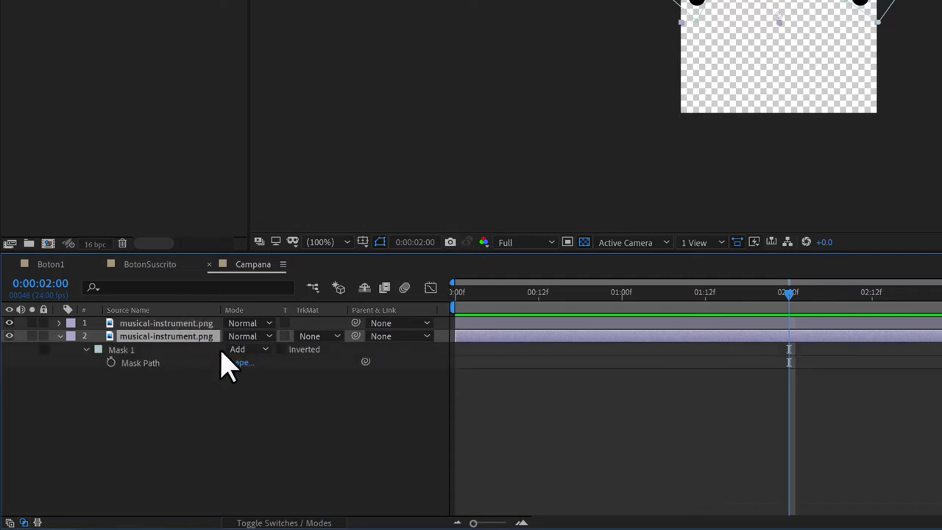
click(281, 350)
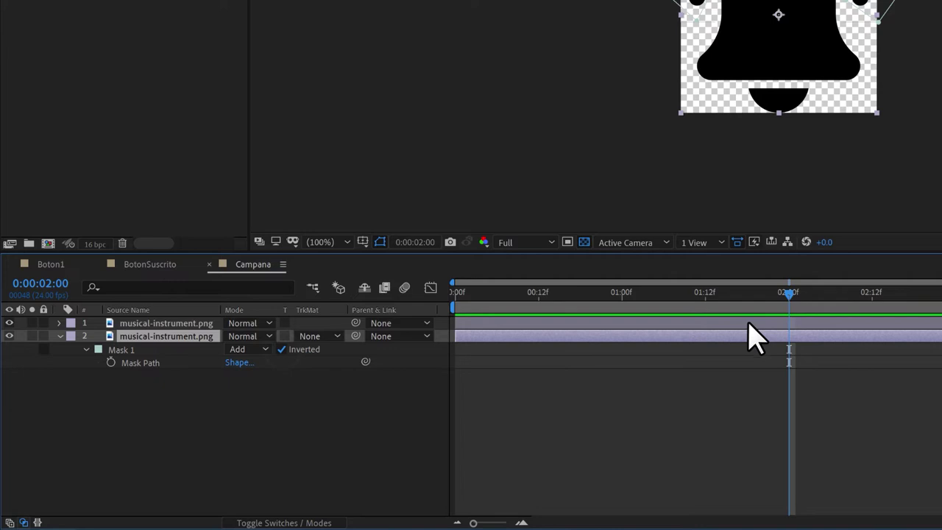
Step: Trim the top bell layer to start at 2:00 and preview the bell's timing
drag(459, 322, 788, 334)
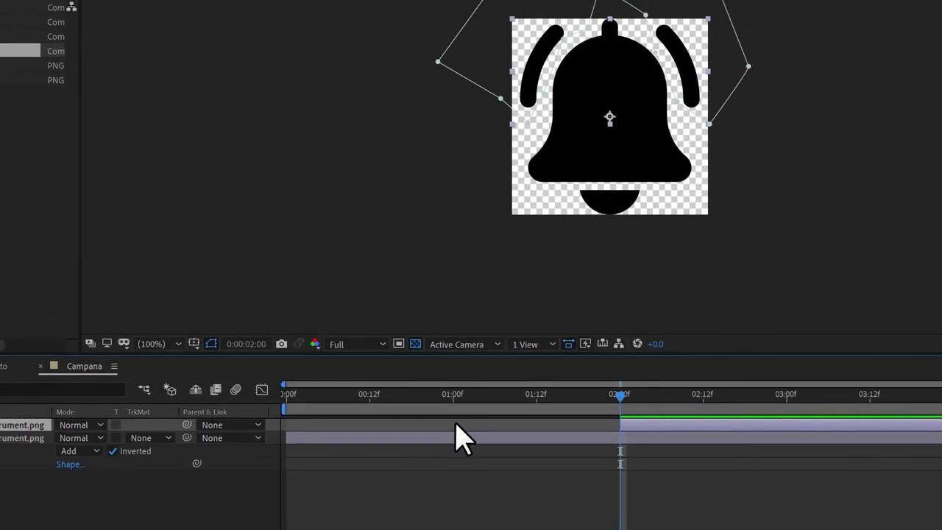
drag(273, 412, 912, 442)
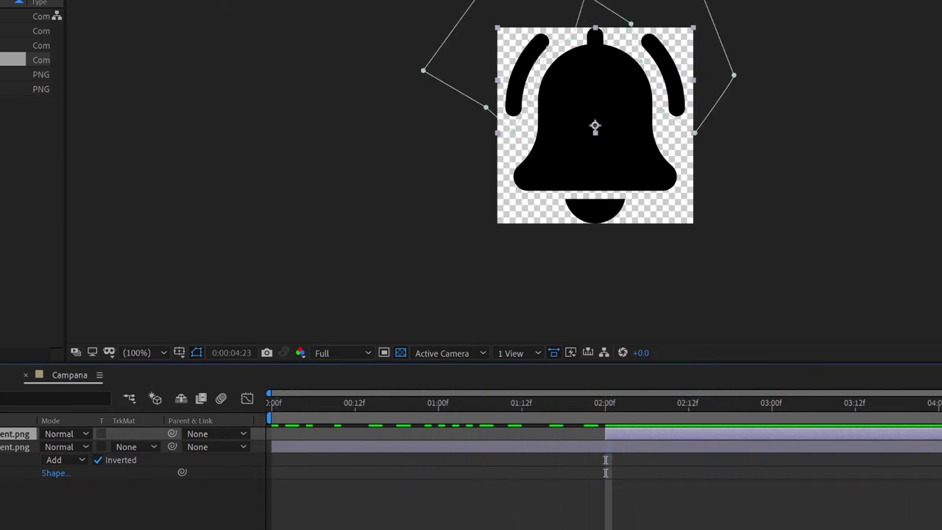
key(Home)
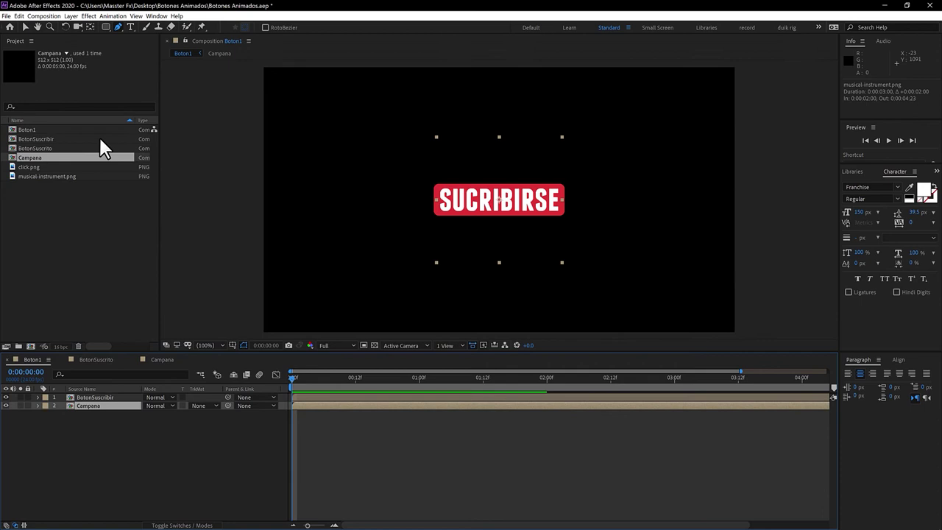
Step: Apply a white Fill effect, scale the bell to 25% and place it right of SUCRIBIRSE
click(88, 16)
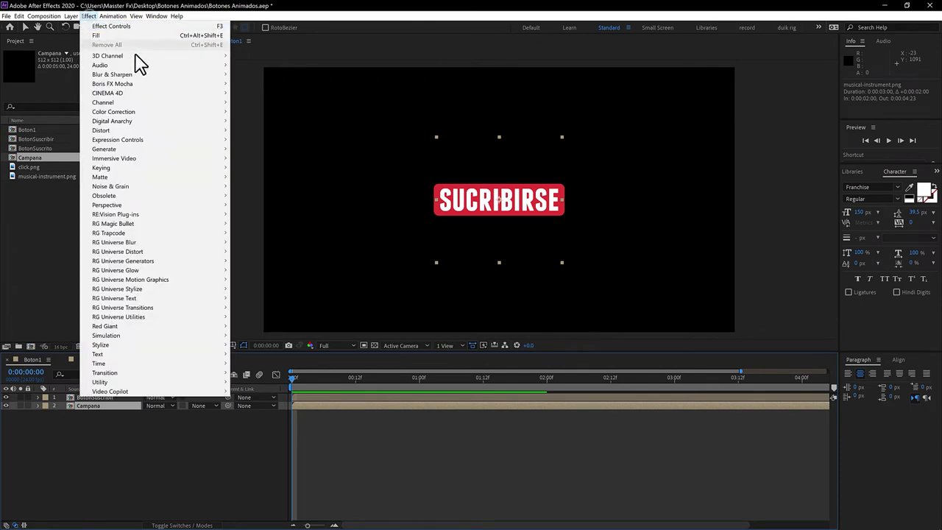
mouse_move(118, 151)
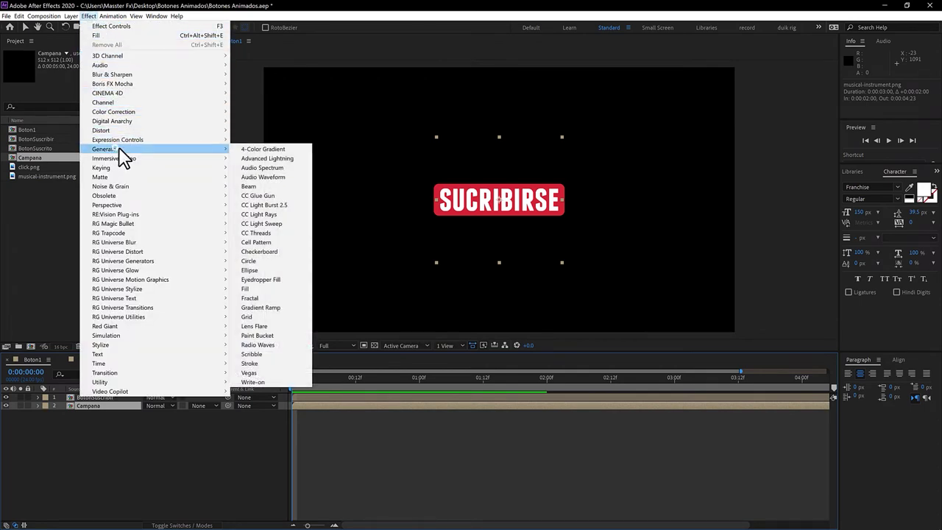
click(253, 288)
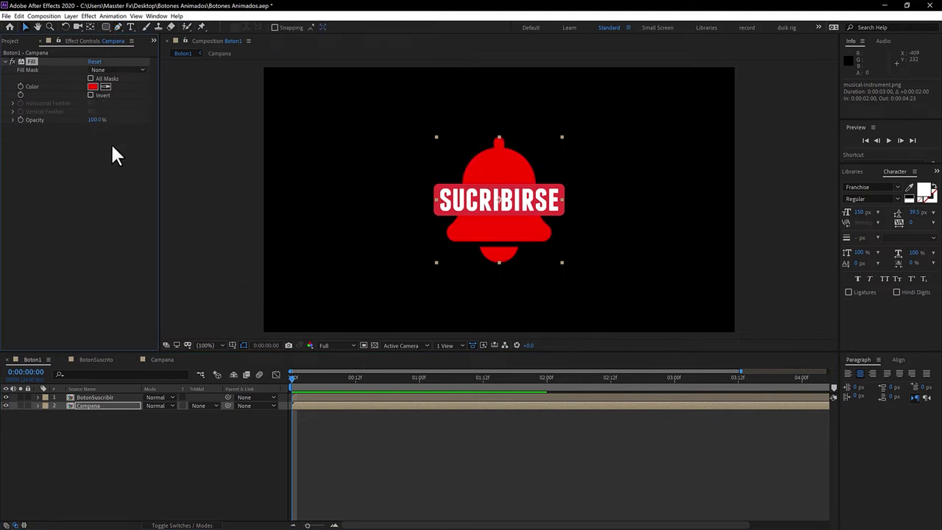
click(105, 87)
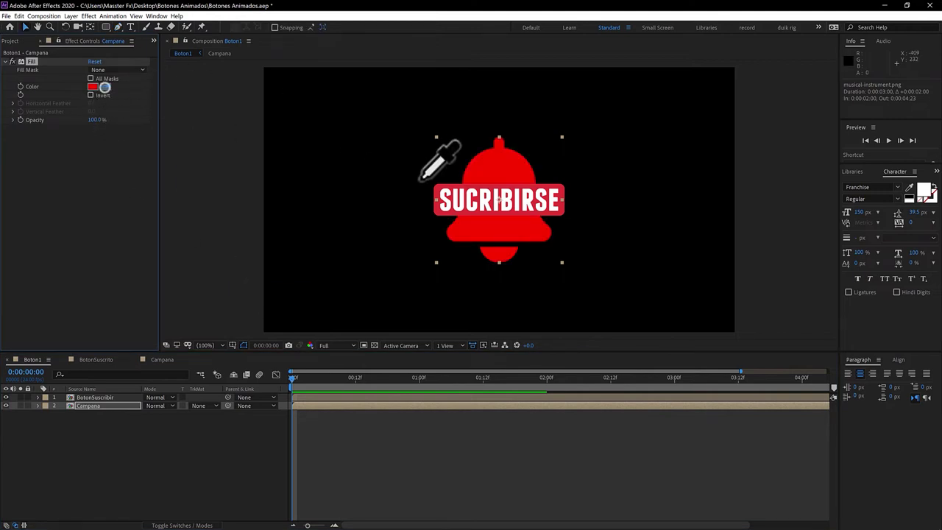
click(456, 197)
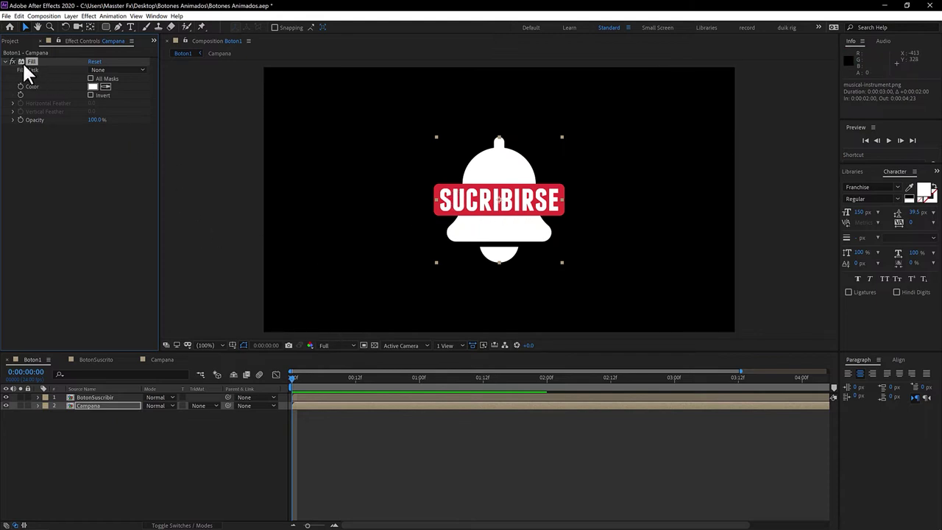
drag(564, 199, 530, 203)
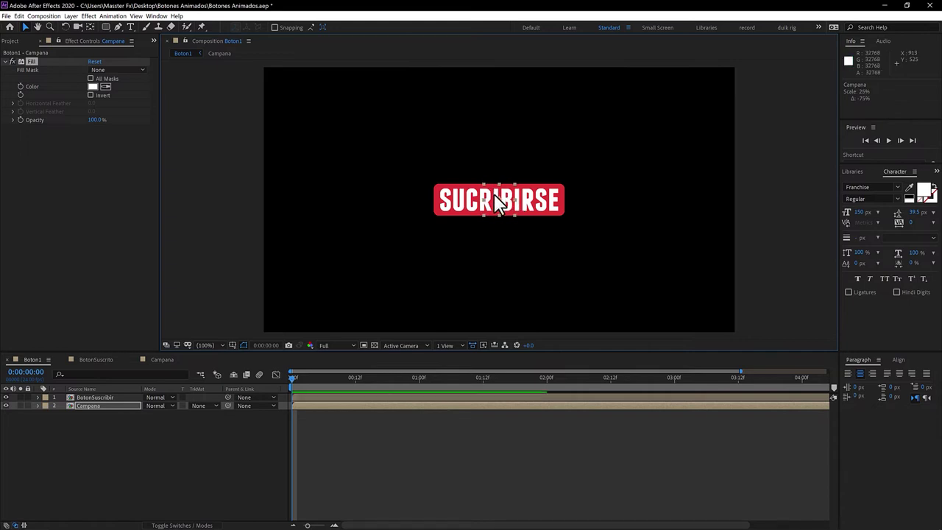
drag(498, 210, 584, 217)
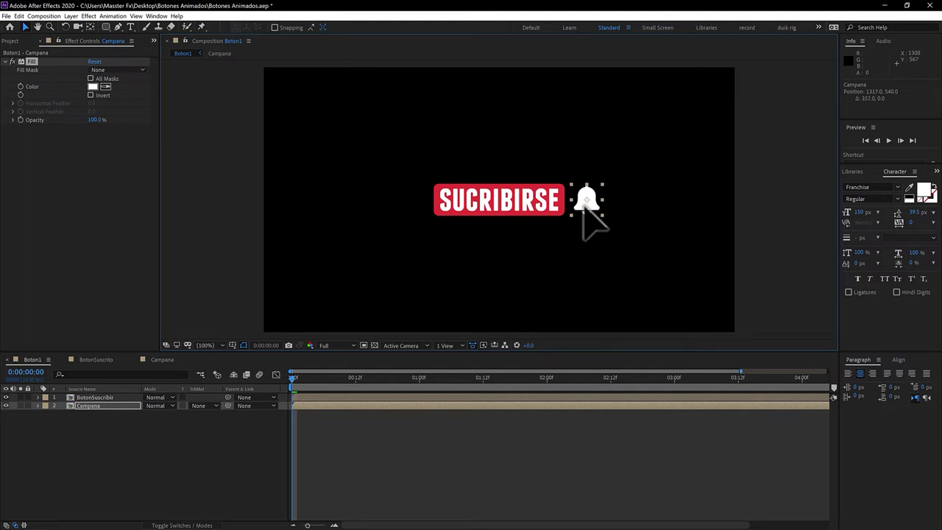